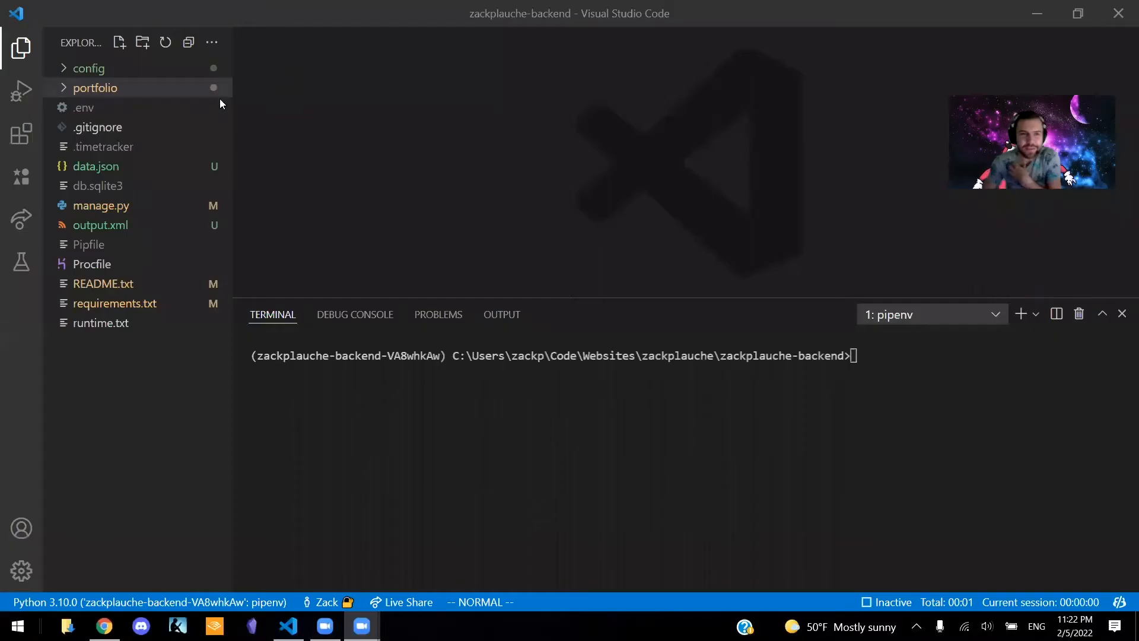
- Expand the portfolio app and its fixtures folder so the JSON fixture files are listed
left_click(105, 88)
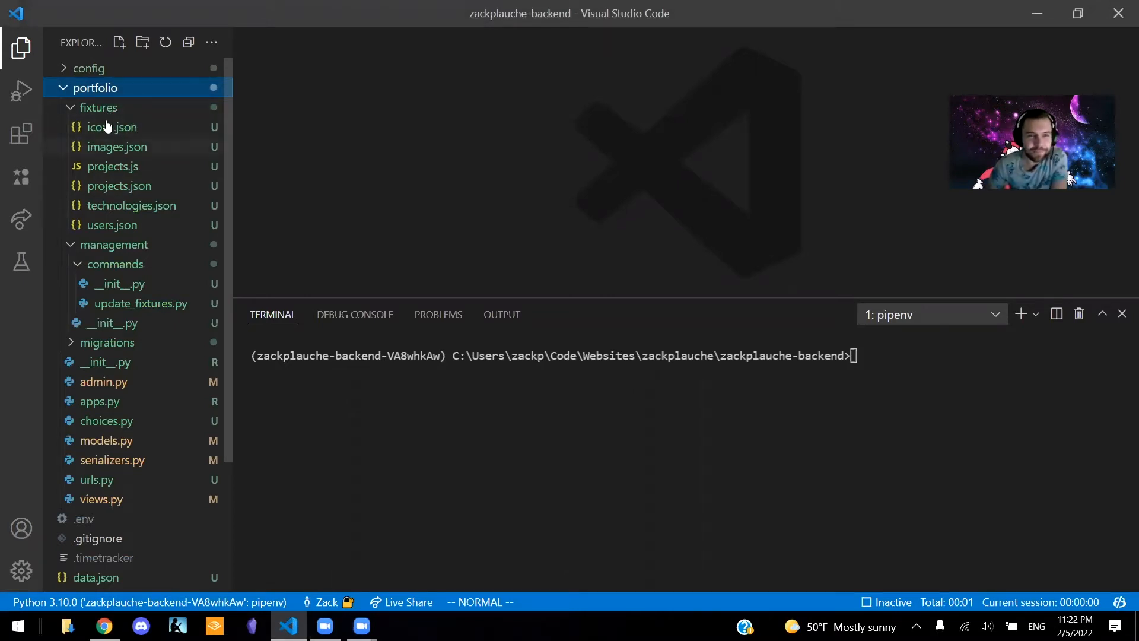
left_click(110, 108)
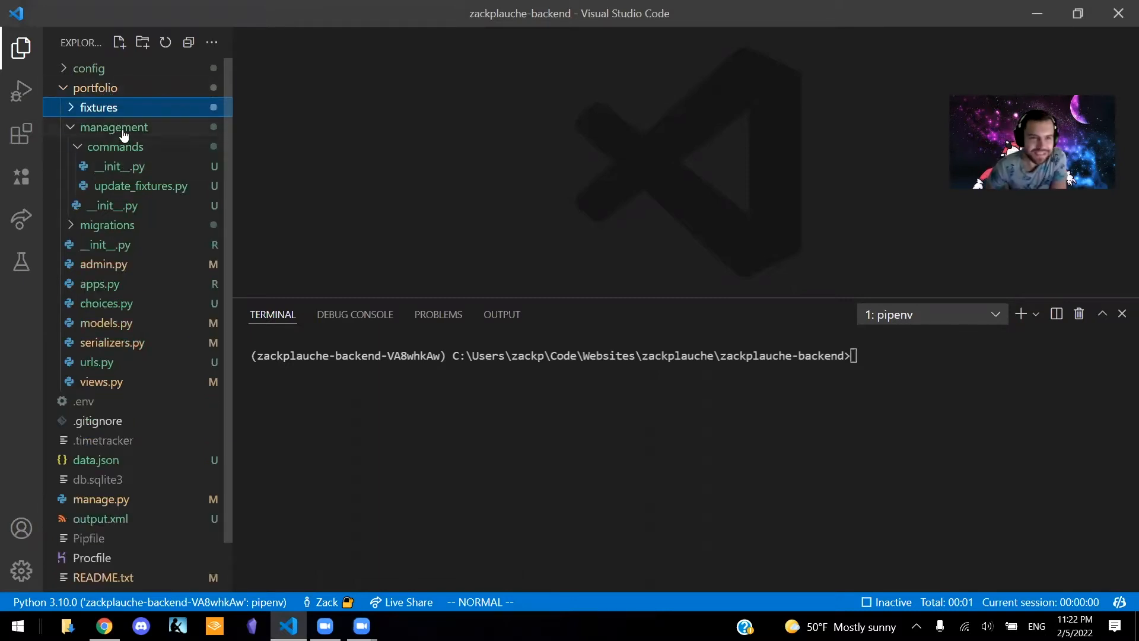
left_click(117, 108)
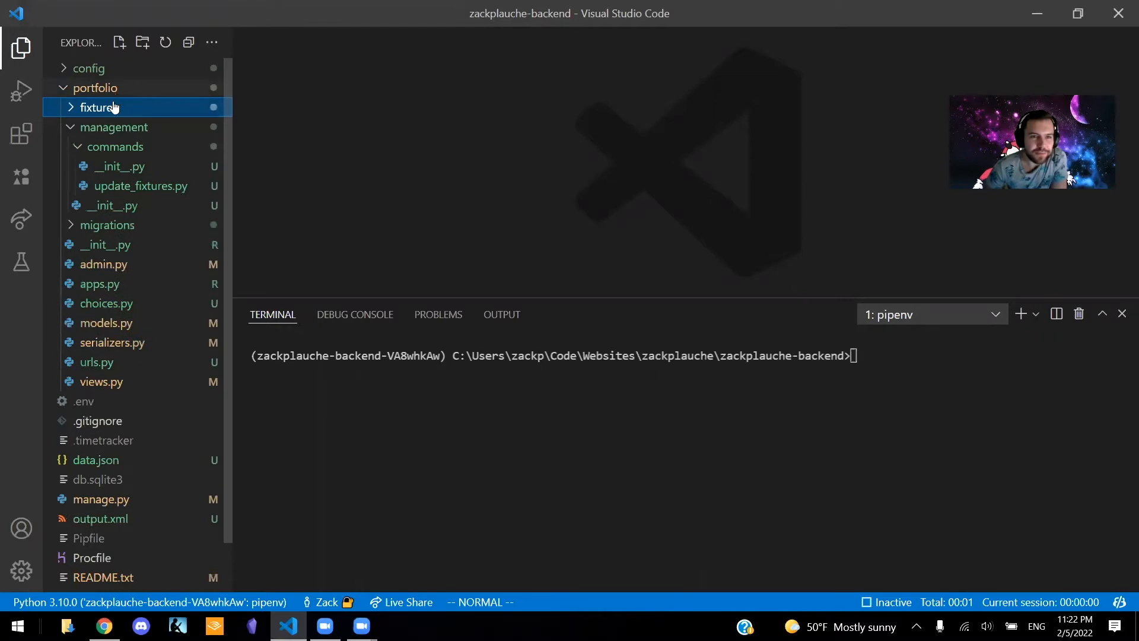
left_click(114, 108)
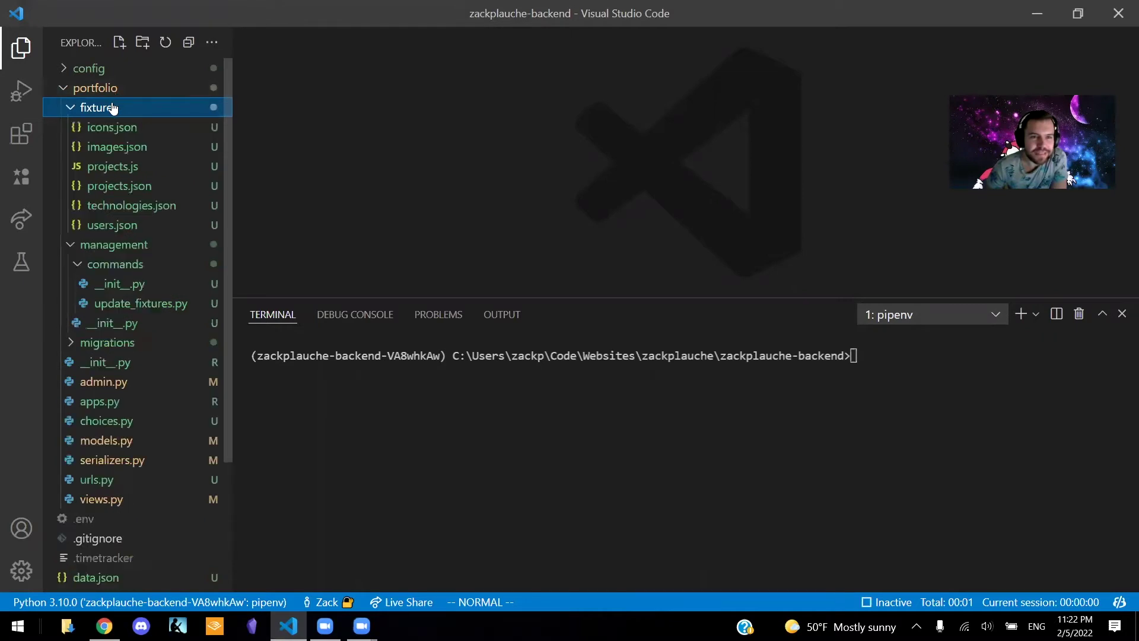
- Open projects.json and select the name in the first project's short_description
left_click(133, 167)
left_click(139, 186)
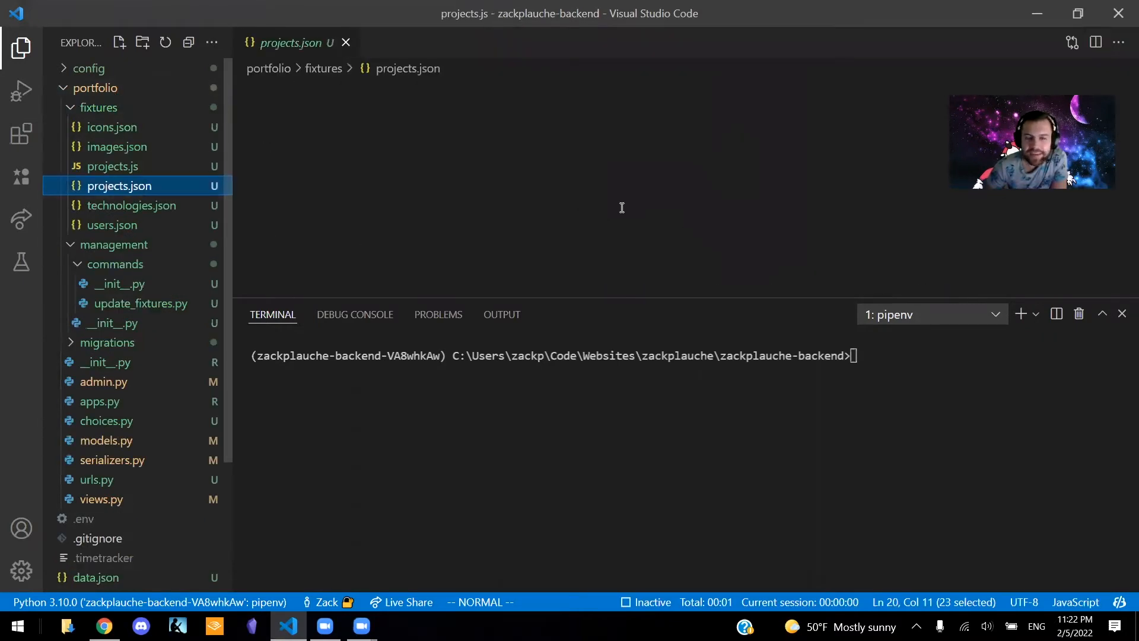
scroll(627, 212, "up", 20)
scroll(614, 223, "up", 15)
scroll(613, 223, "up", 20)
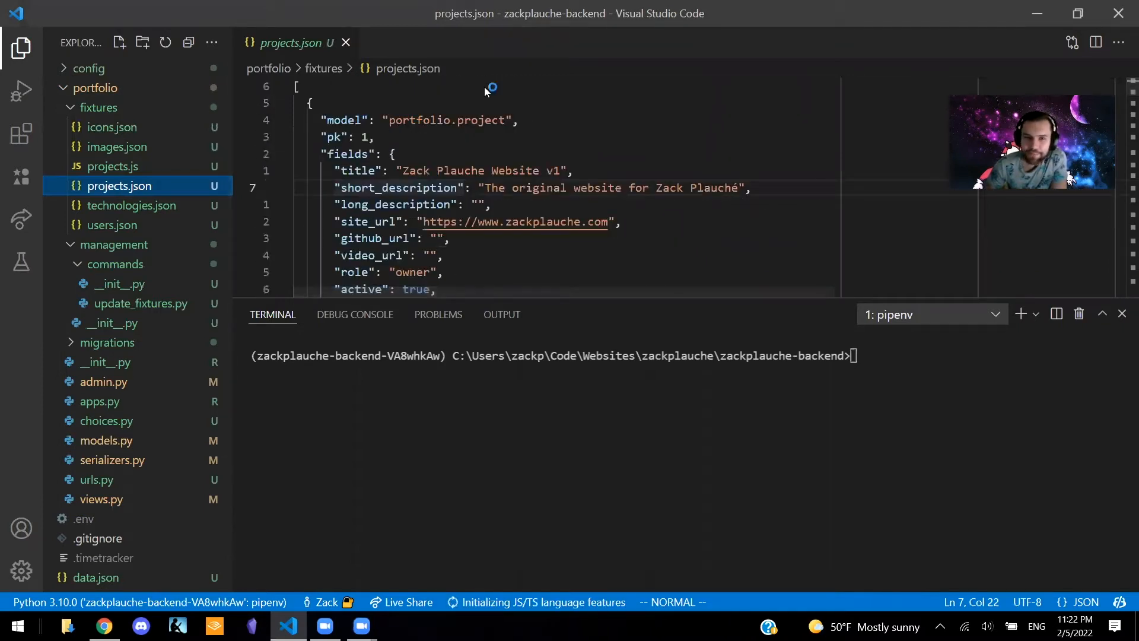
left_click_drag(657, 188, 738, 188)
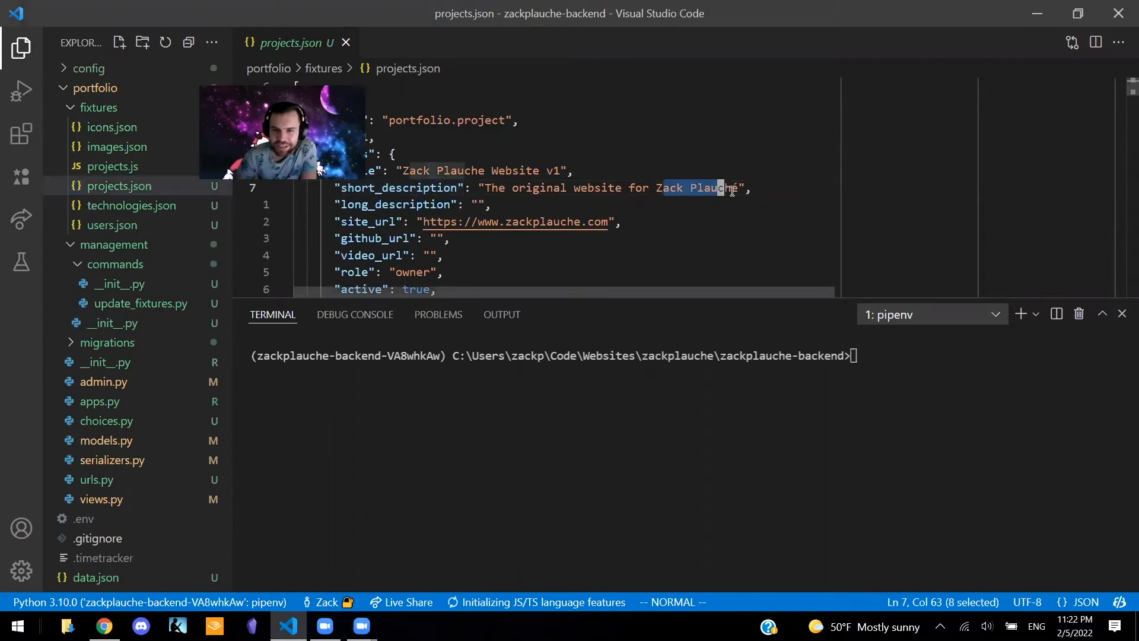
left_click(732, 188)
- Step along the name with Vim l/h motions to land on the accented é
key("l")
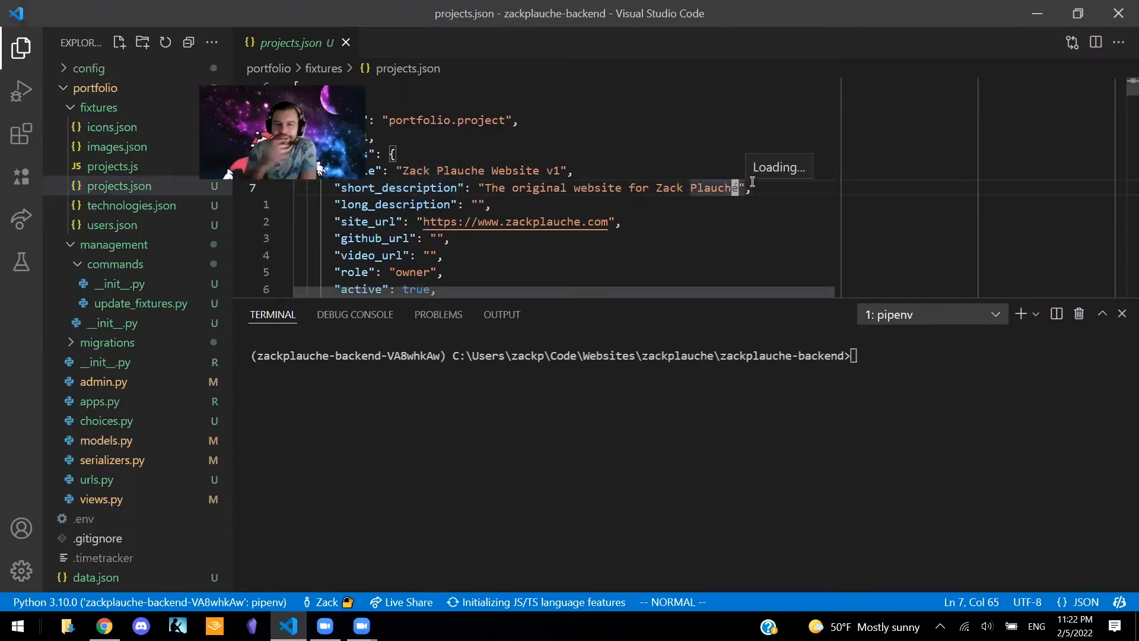
mouse_move(751, 183)
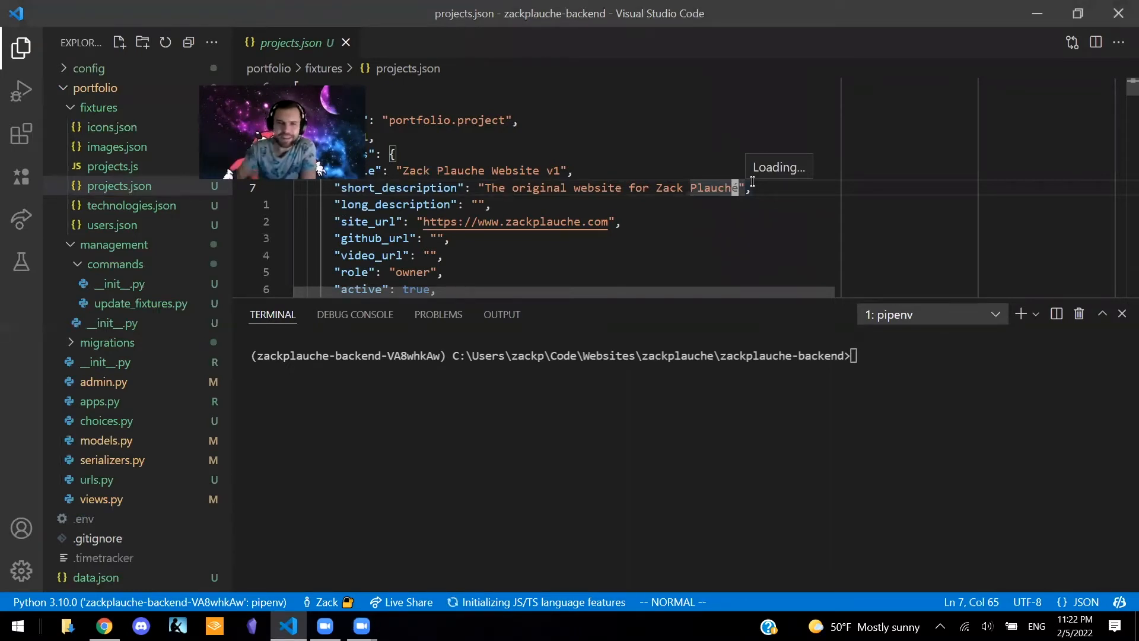
key("l")
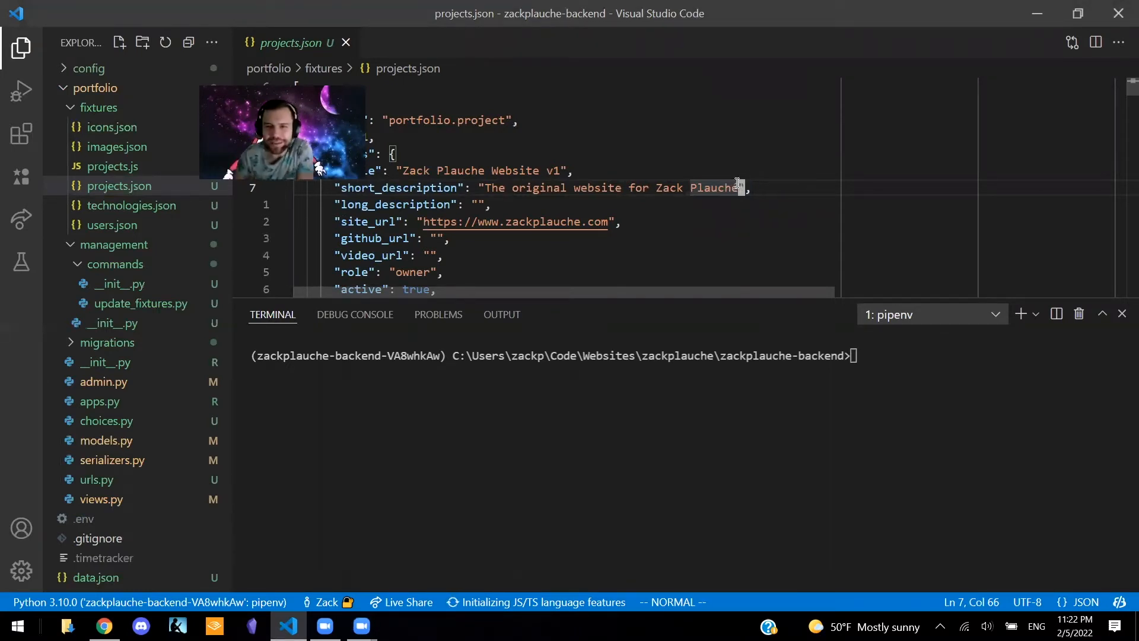
key("l")
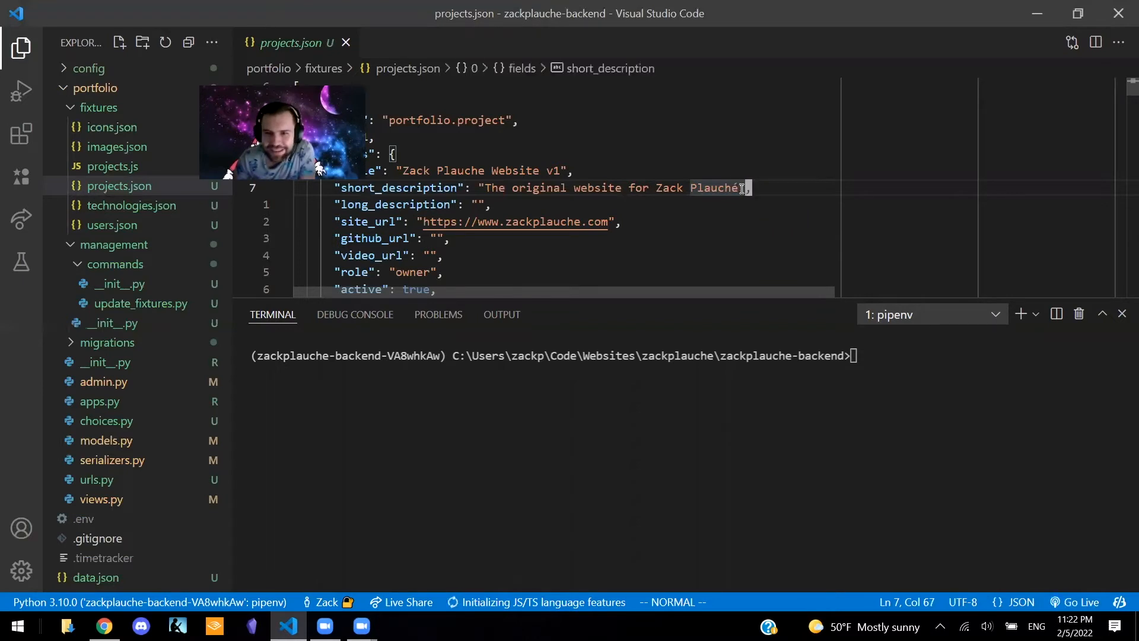
key("h")
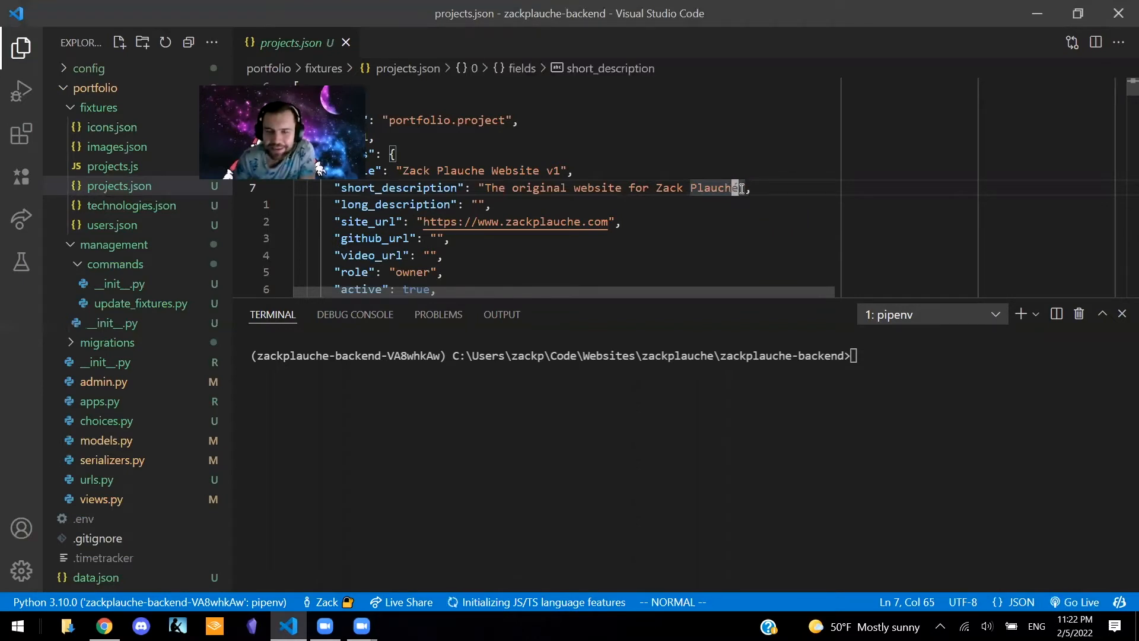
key("h")
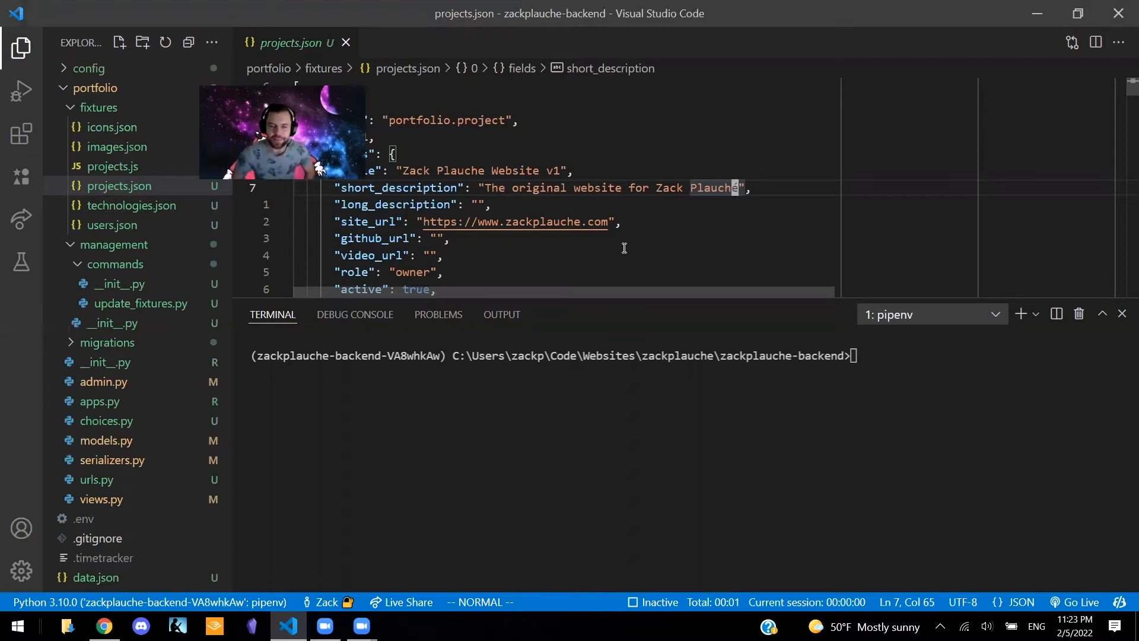
- Open the exported data.json and inspect the garbled character after the name
left_click(147, 576)
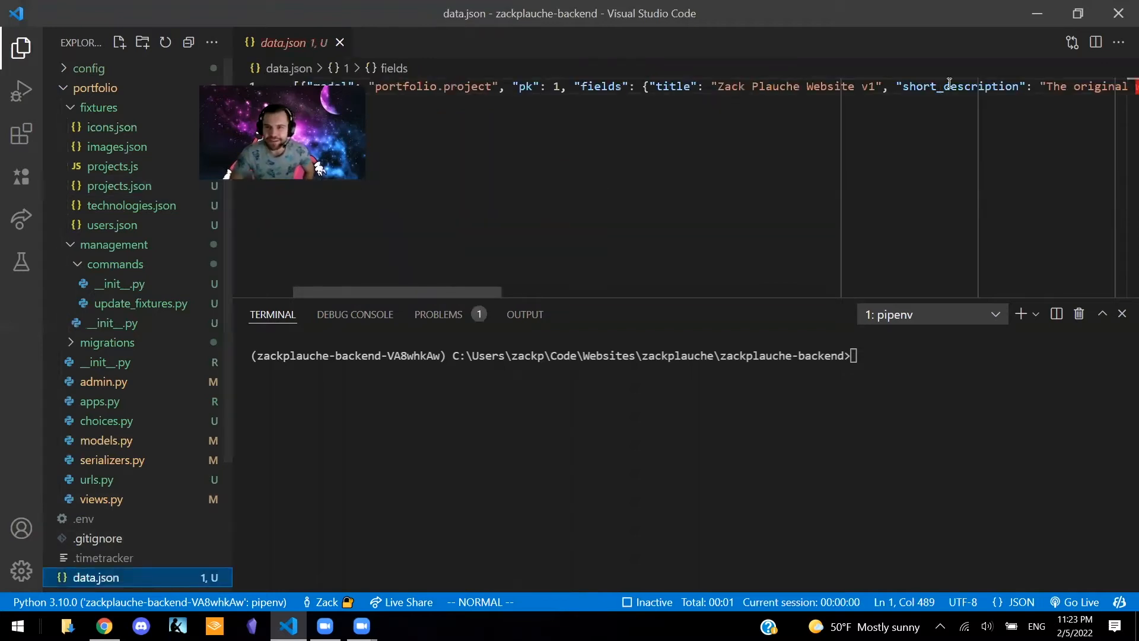
left_click(949, 85)
key("n")
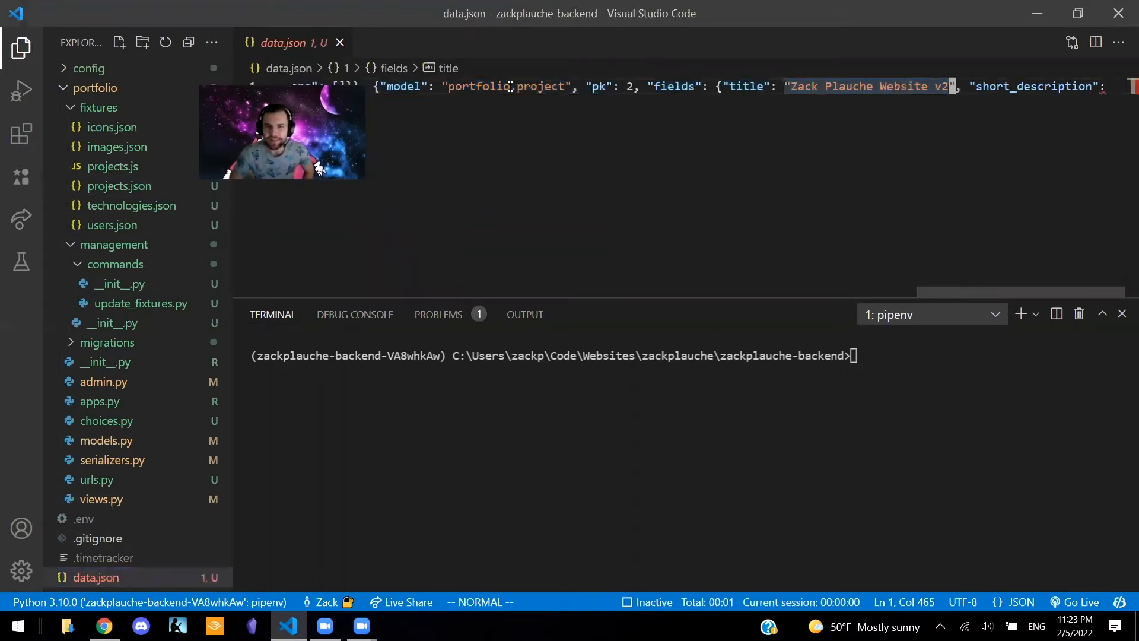
mouse_move(511, 86)
left_mouse_down()
mouse_move(299, 83)
mouse_move(525, 96)
left_mouse_up()
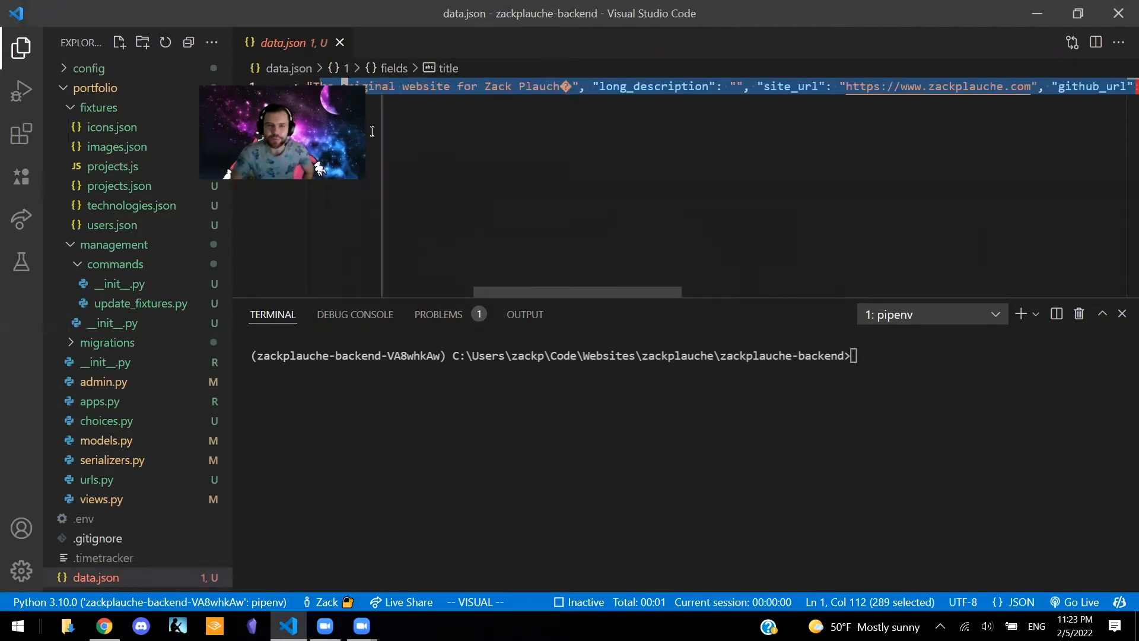
key("p")
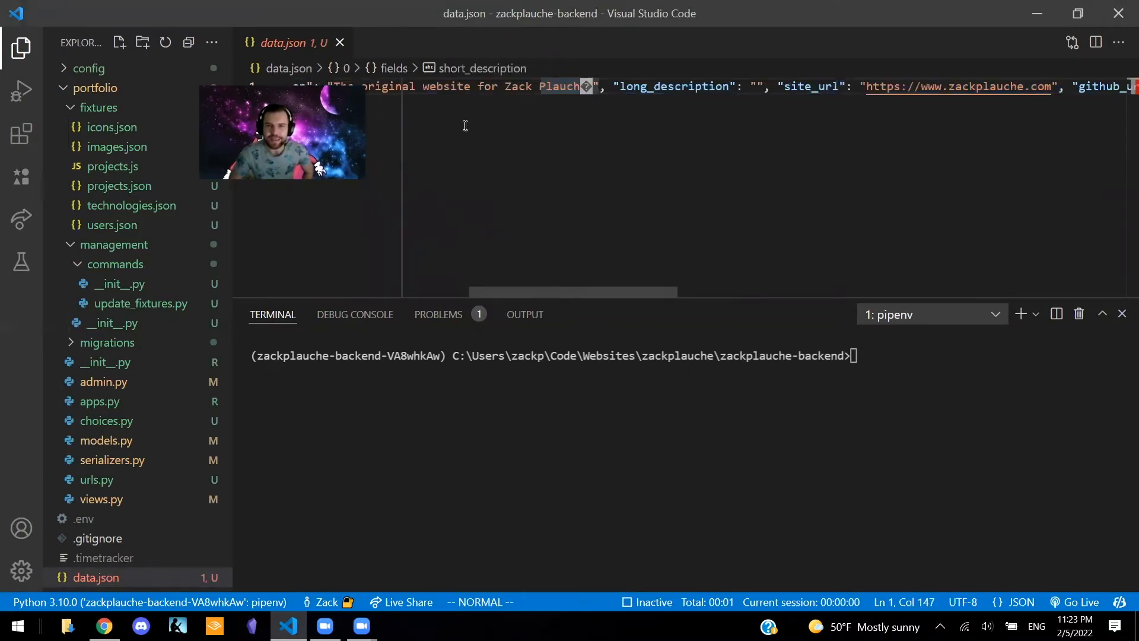
left_click(591, 86)
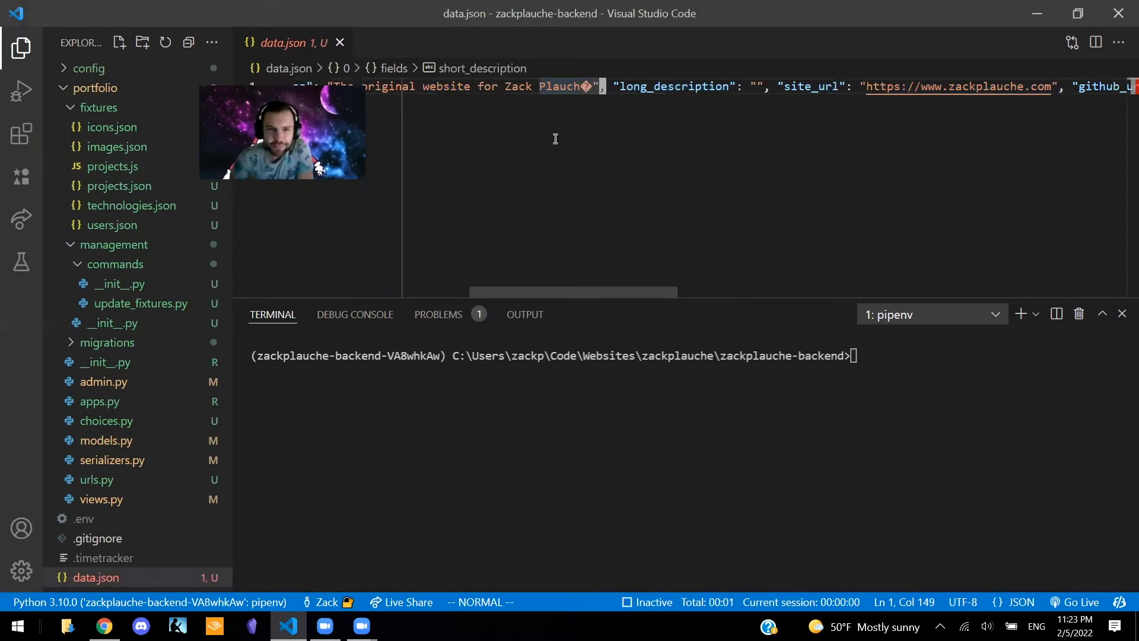
scroll(116, 543, "down", 1)
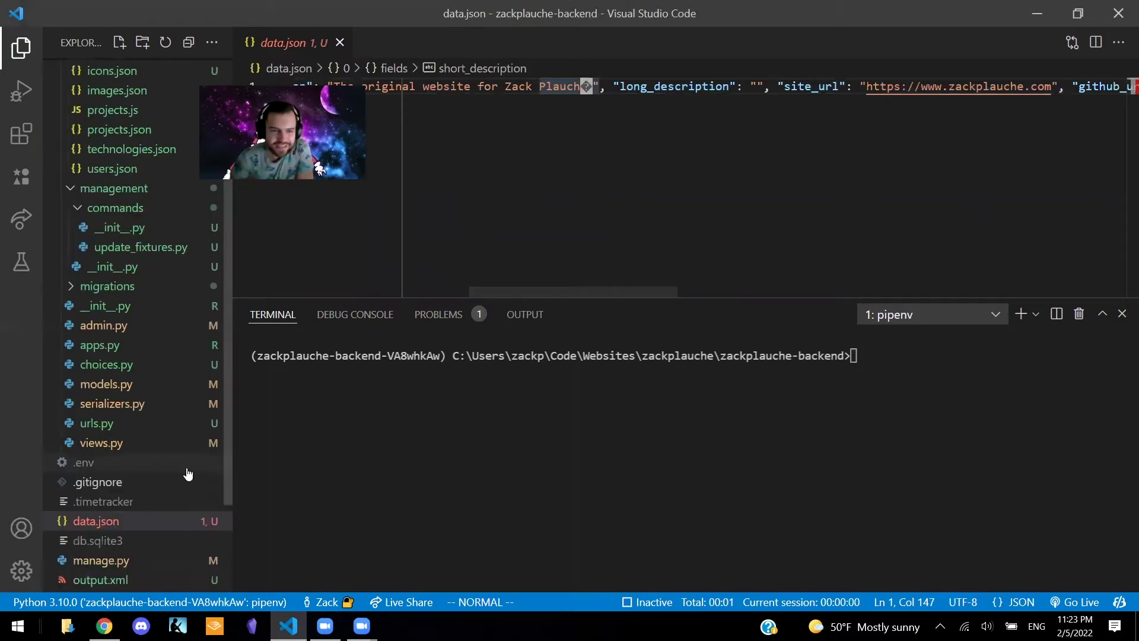
scroll(105, 418, "down", 2)
- Delete data.json from the project in the Explorer
left_click(110, 411)
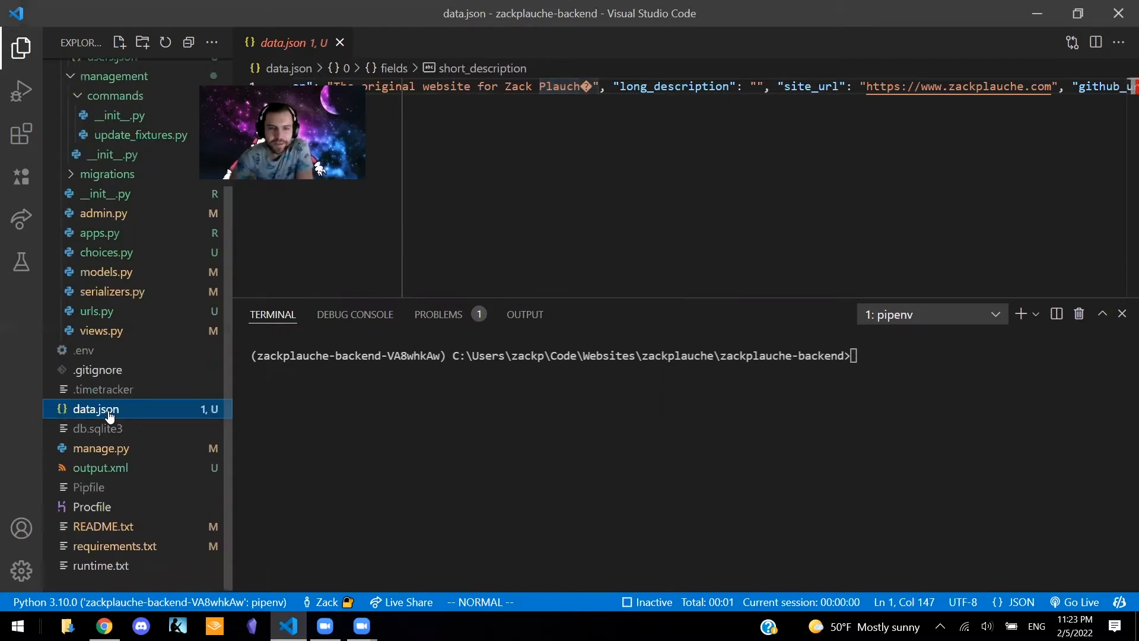
key("Delete")
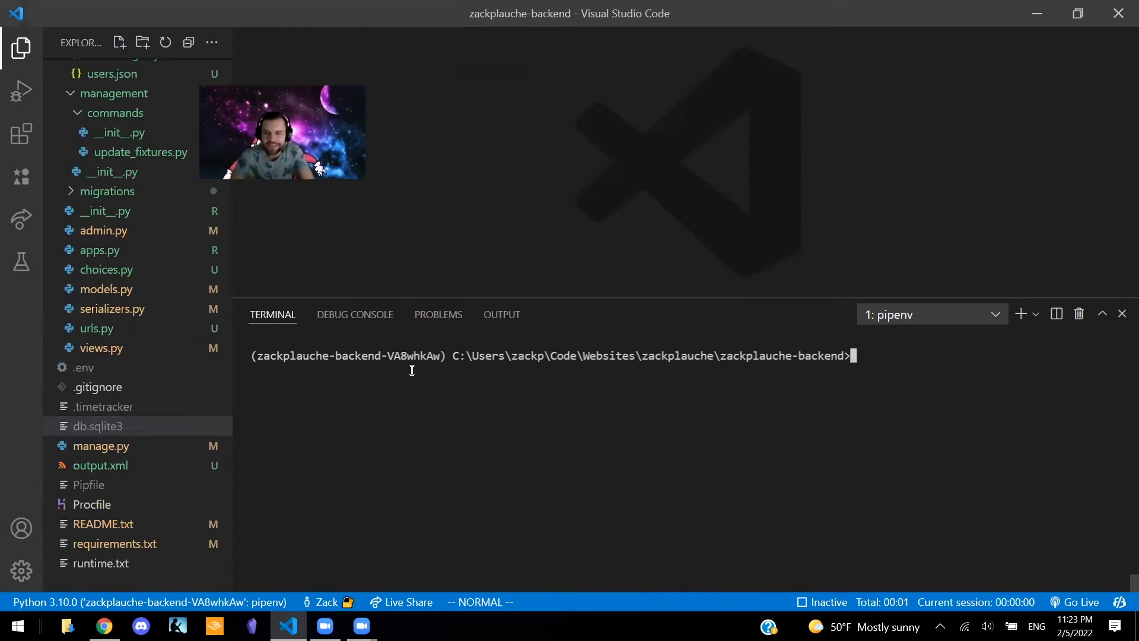
- Run py manage.py dumpdata > data.json, cancel the stalled export with Ctrl+C, and show the Explorer
key("ctrl+b")
type("py manage.py dumpdata ")
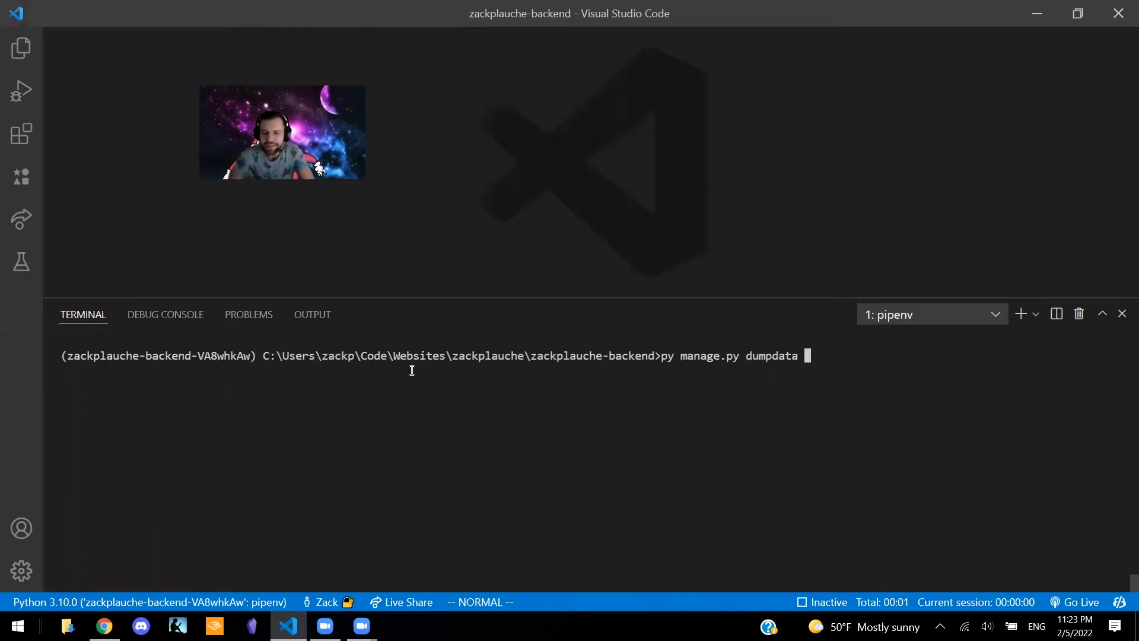
type("> data.j")
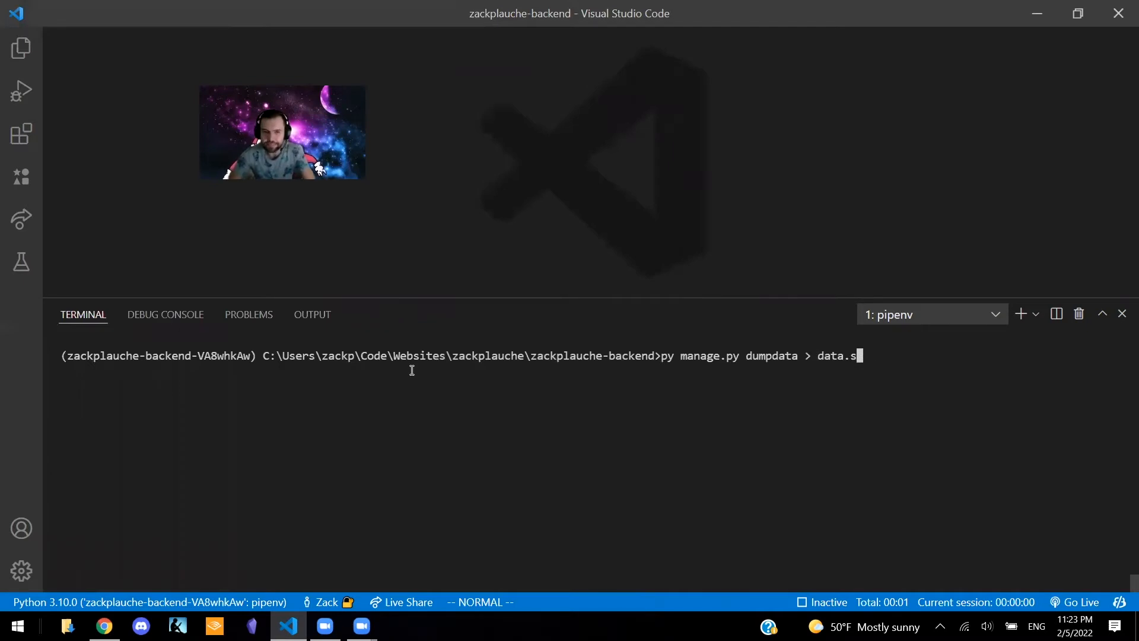
type("son")
key("Return")
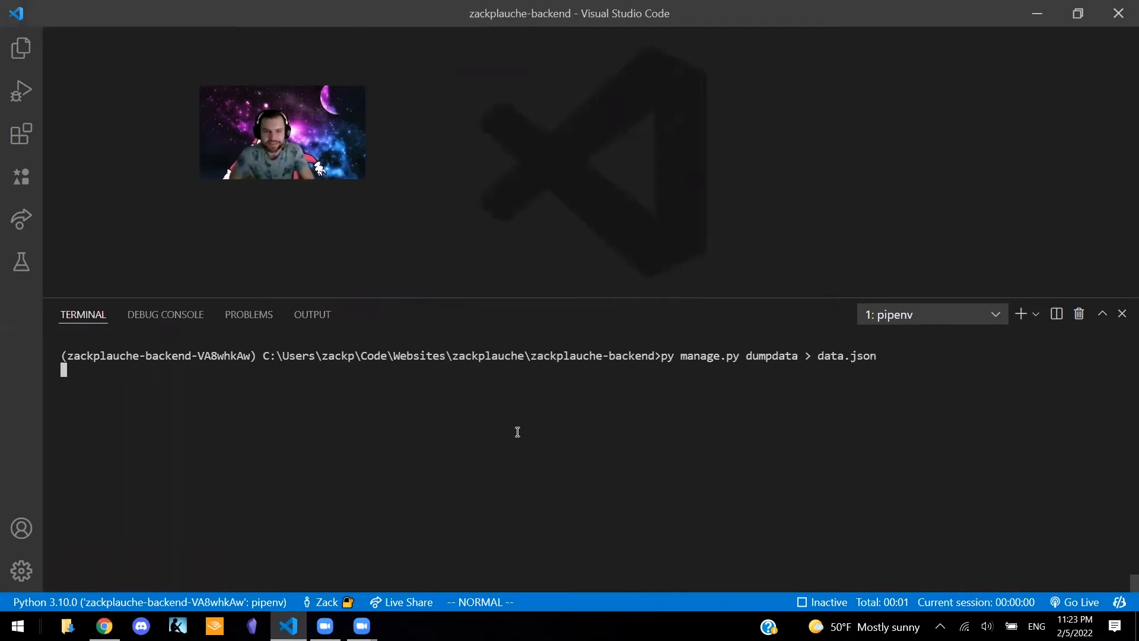
key("ctrl+c")
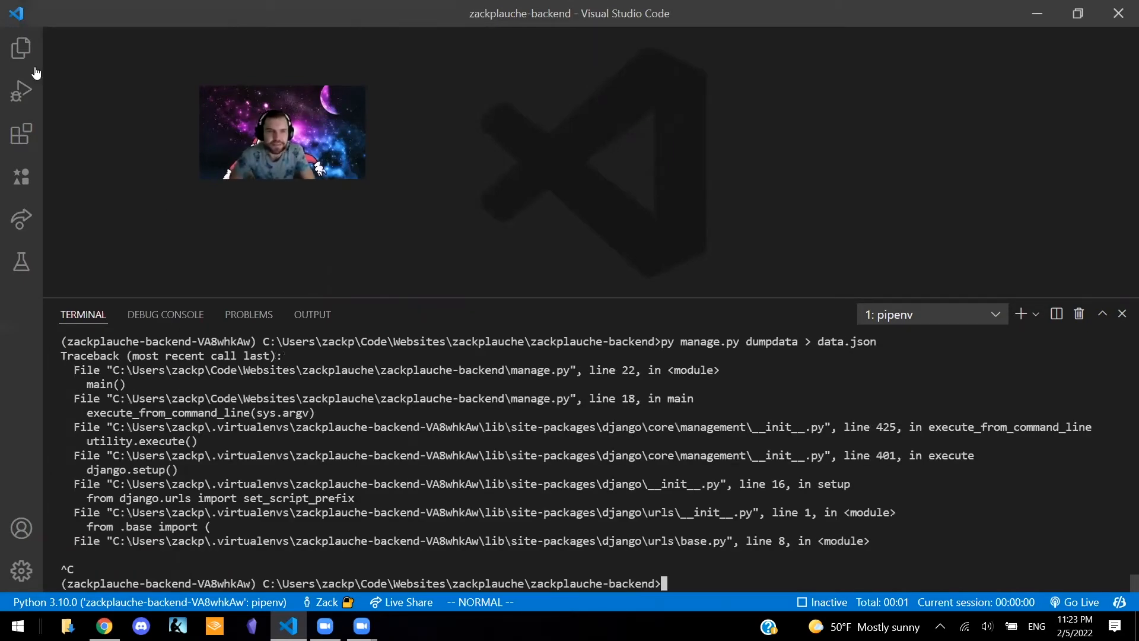
key("ctrl+shift+e")
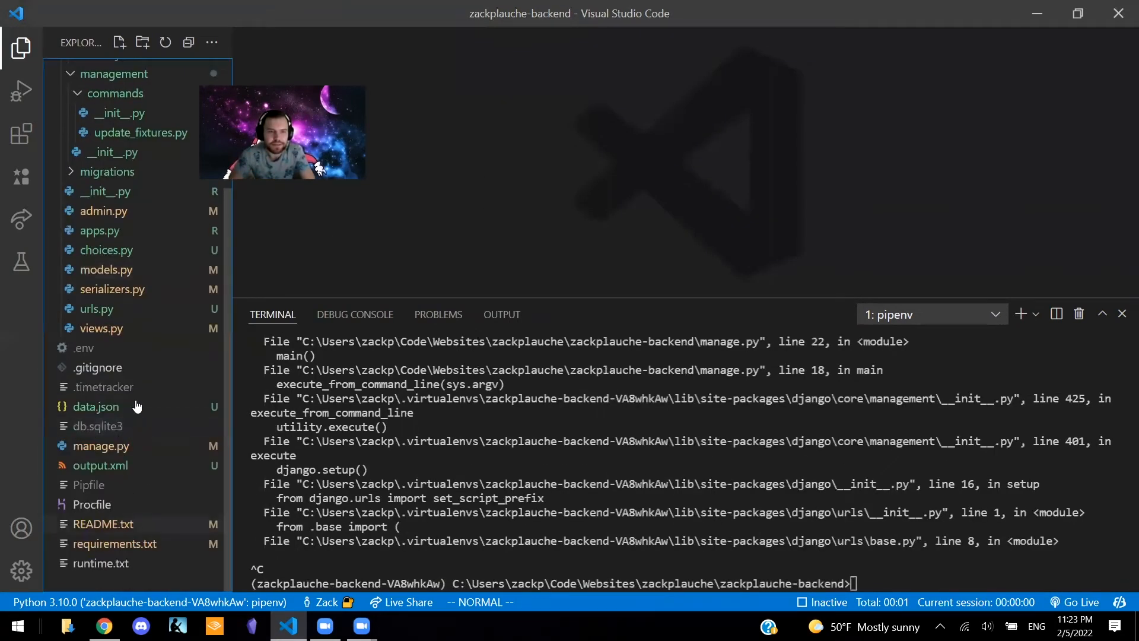
- Run py manage.py dumpdata portfolio.Project > data.json and open the resulting data.json
left_click(139, 406)
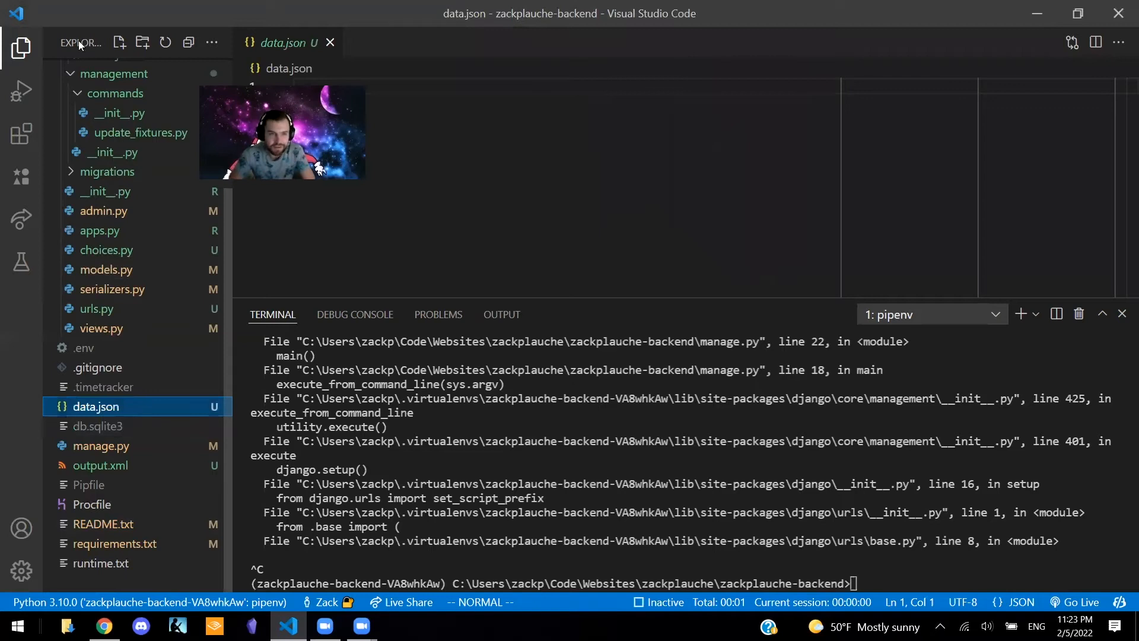
key("ctrl+b")
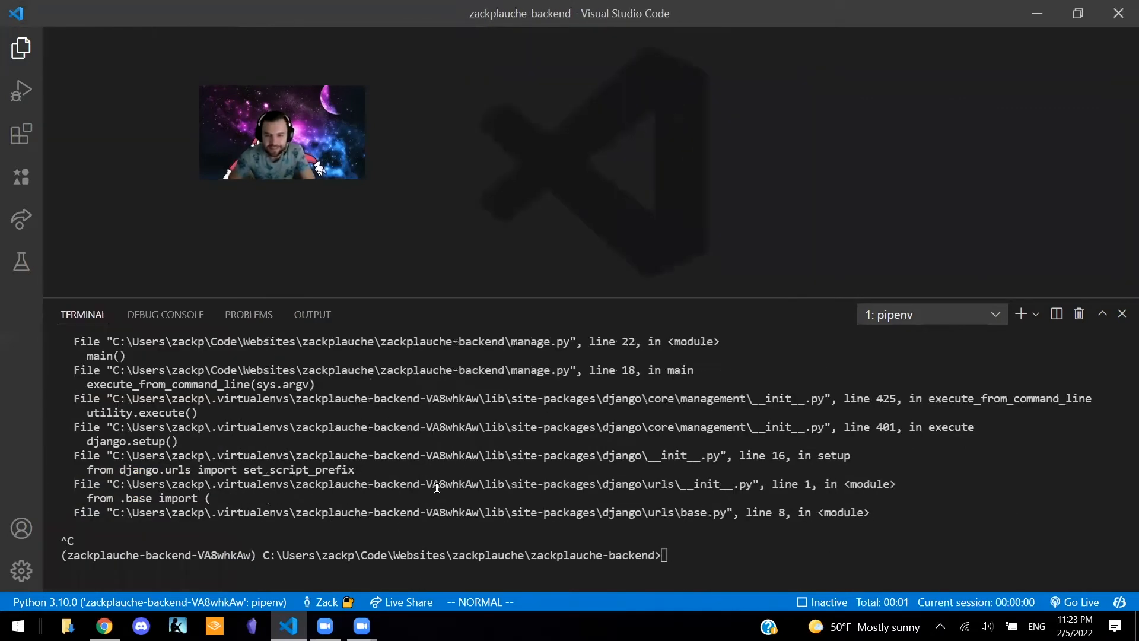
type("py manage.py ")
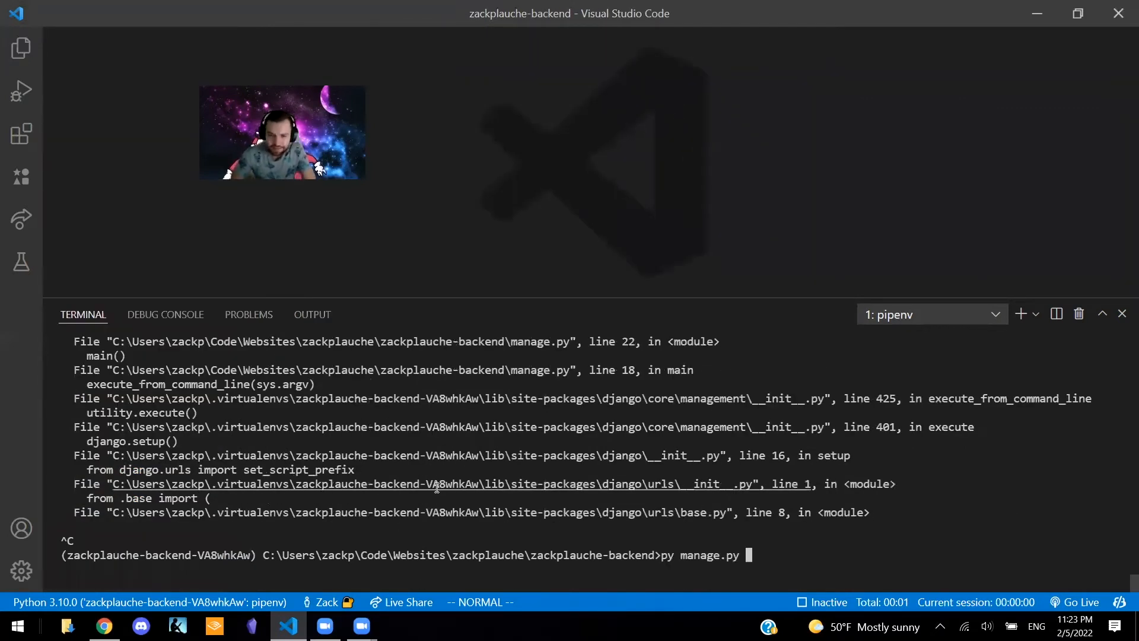
type("dumpdata")
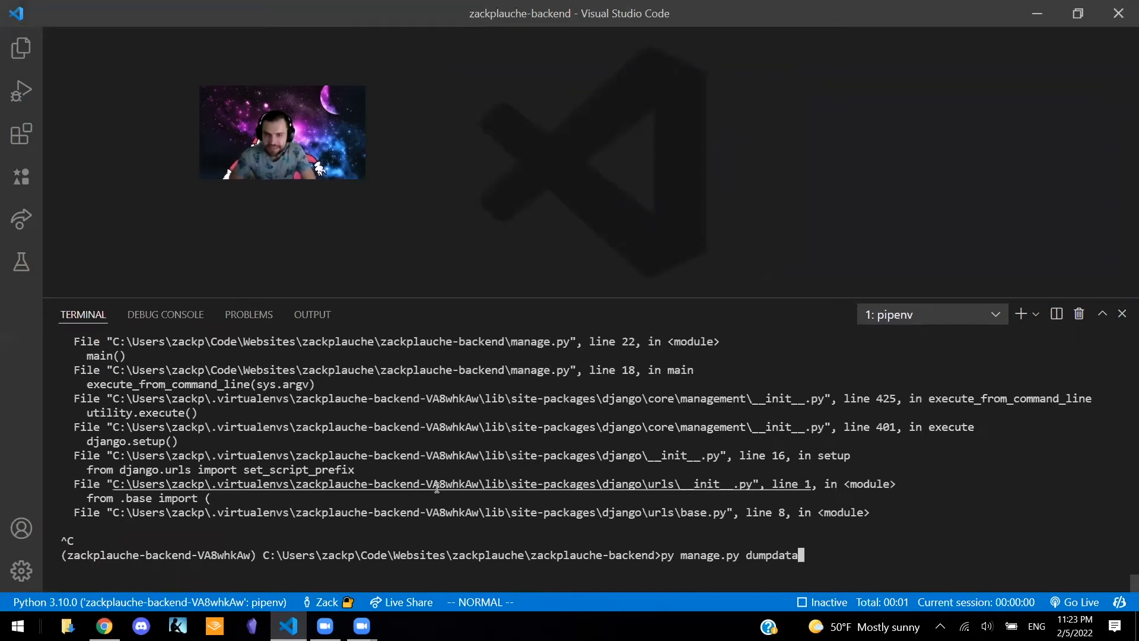
type(" portfol")
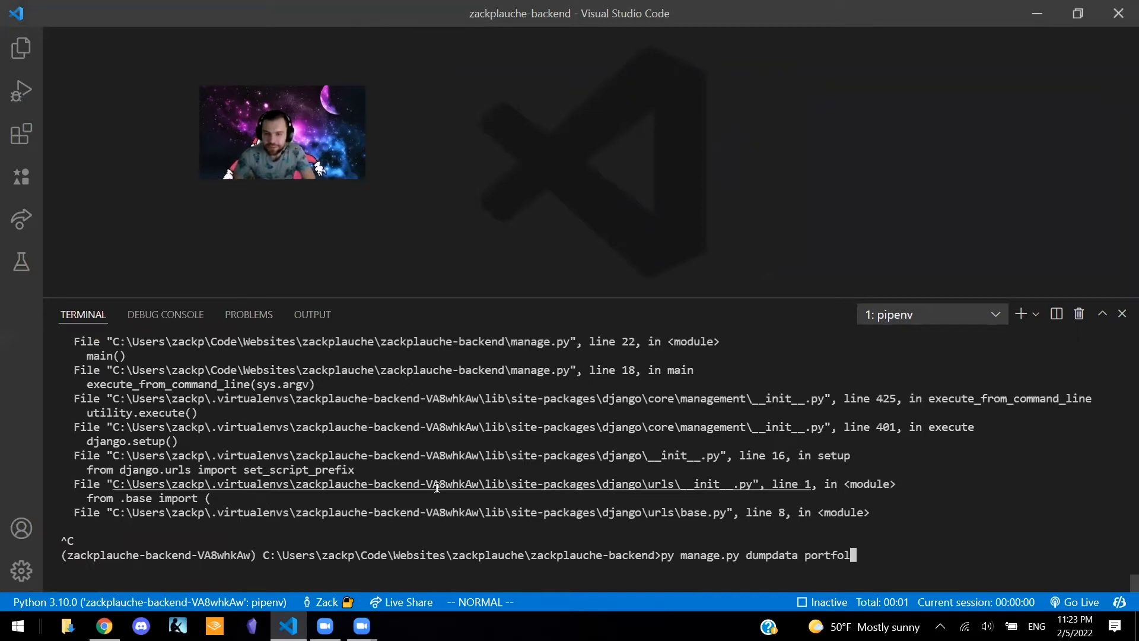
type("io.Porje")
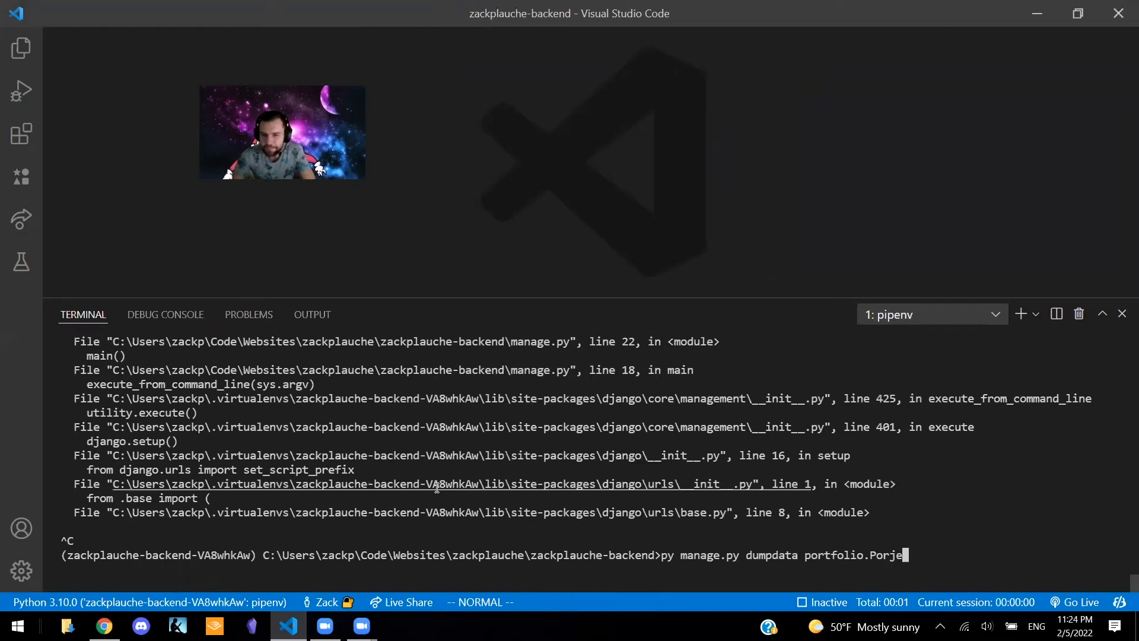
key("BackSpace")
key("BackSpace")
key("BackSpace")
key("BackSpace")
type("roje")
type("ct > data.js")
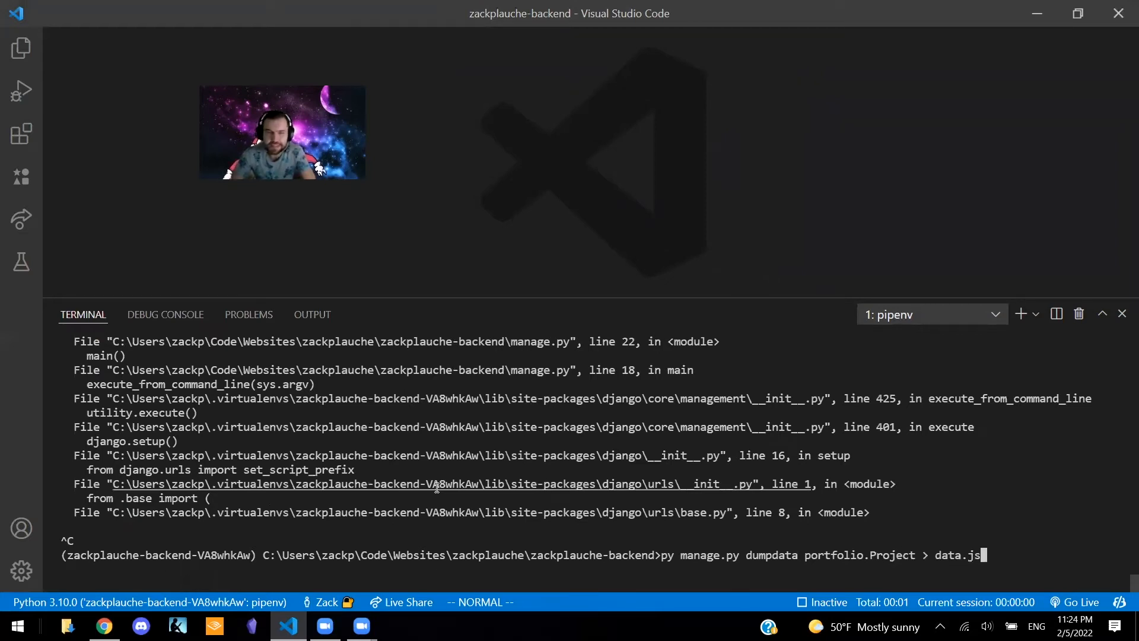
type("on")
key("Return")
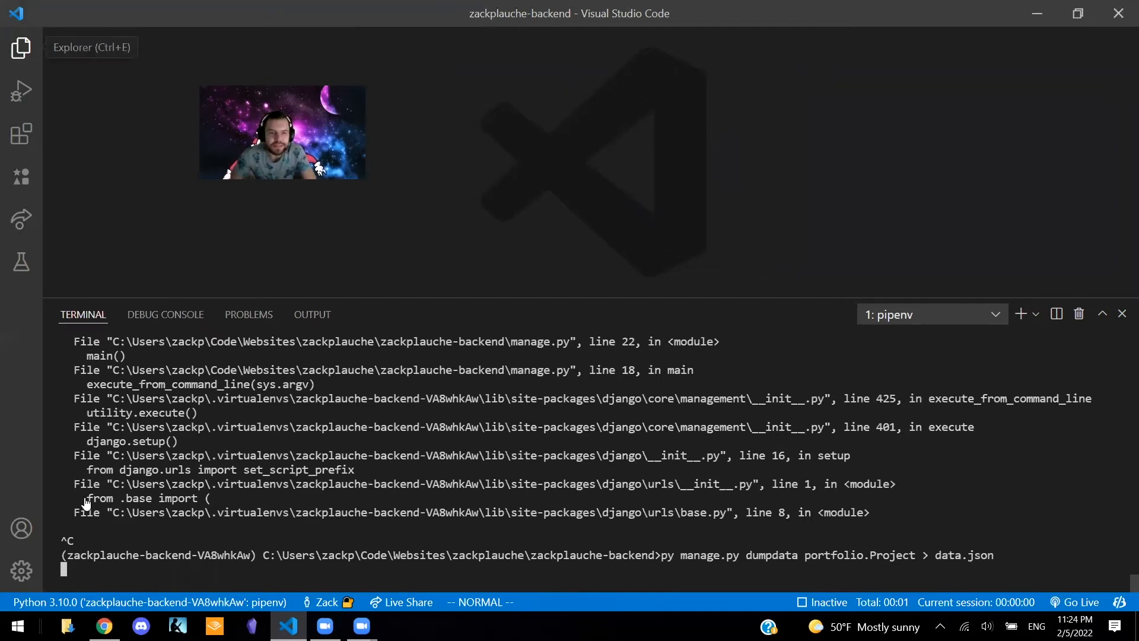
key("ctrl+e")
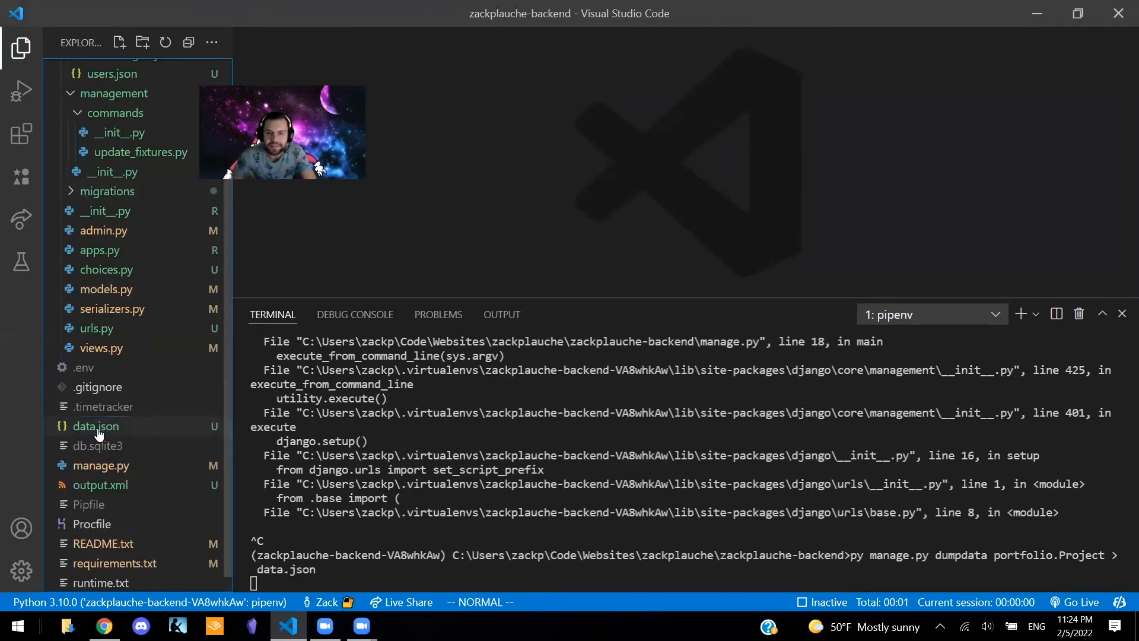
left_click(98, 433)
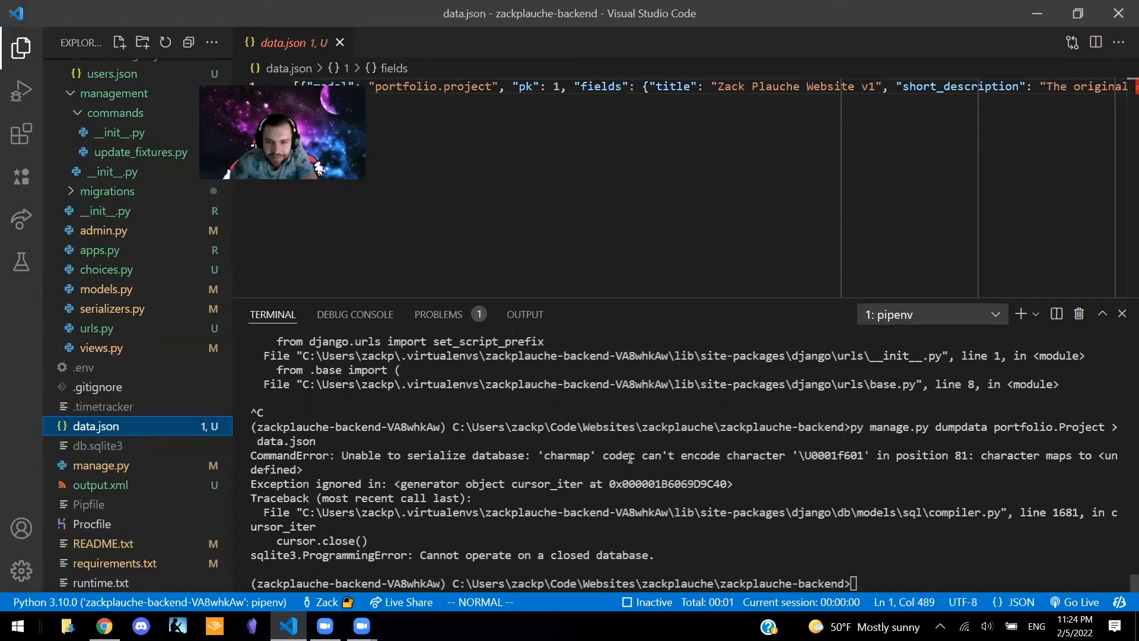
- Highlight parts of the charmap CommandError, including the unencodable \U0001f601 character
left_click_drag(630, 456, 544, 457)
left_click_drag(642, 457, 787, 457)
double_click(864, 455)
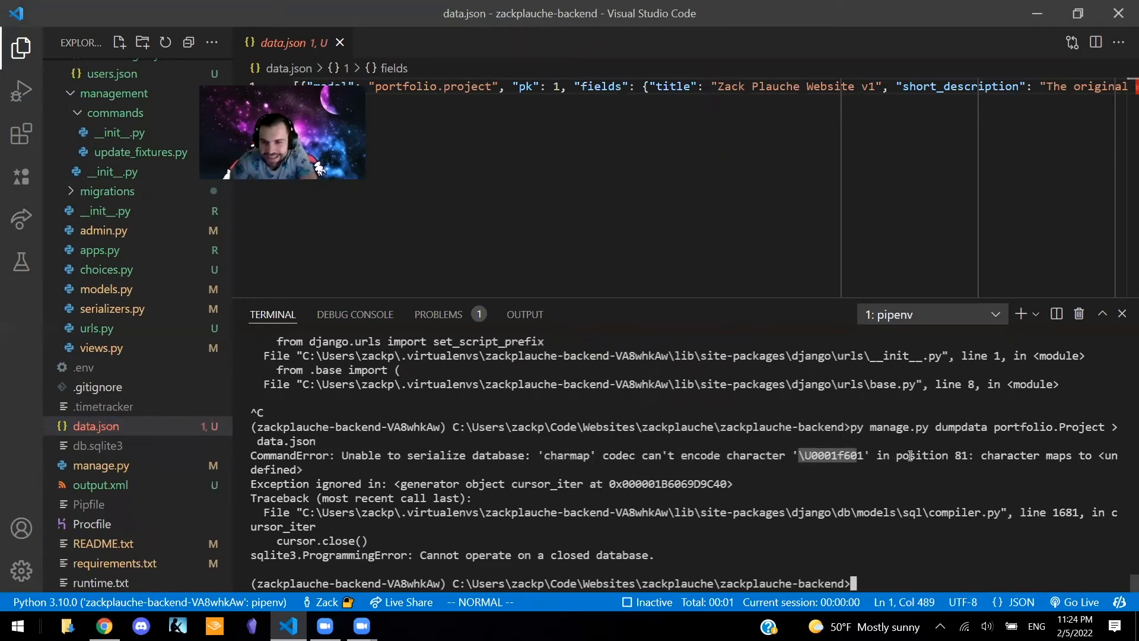
left_click_drag(956, 454, 1118, 455)
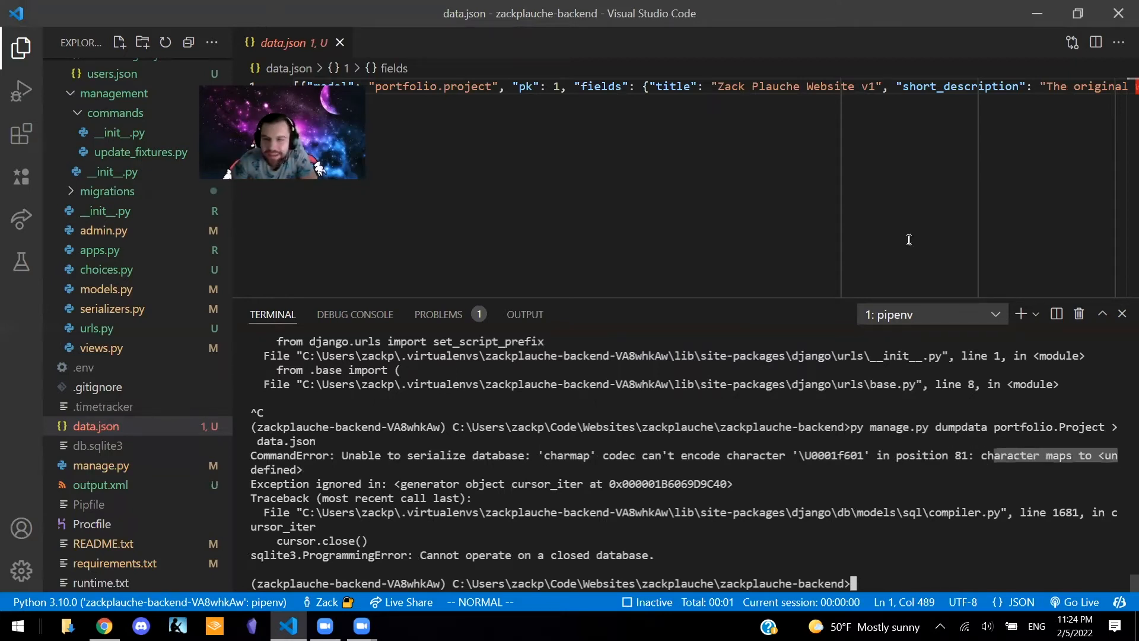
key("ctrl+c")
- Move along data.json's short_description with Vim motions onto the garbled final character
left_click(883, 89)
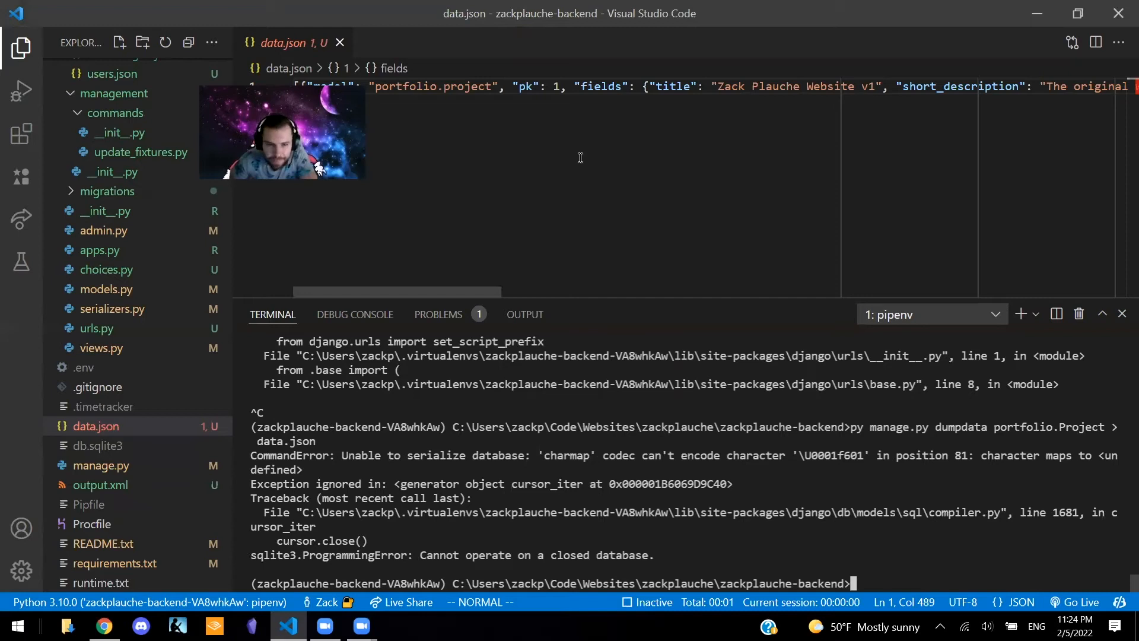
key("ctrl+grave")
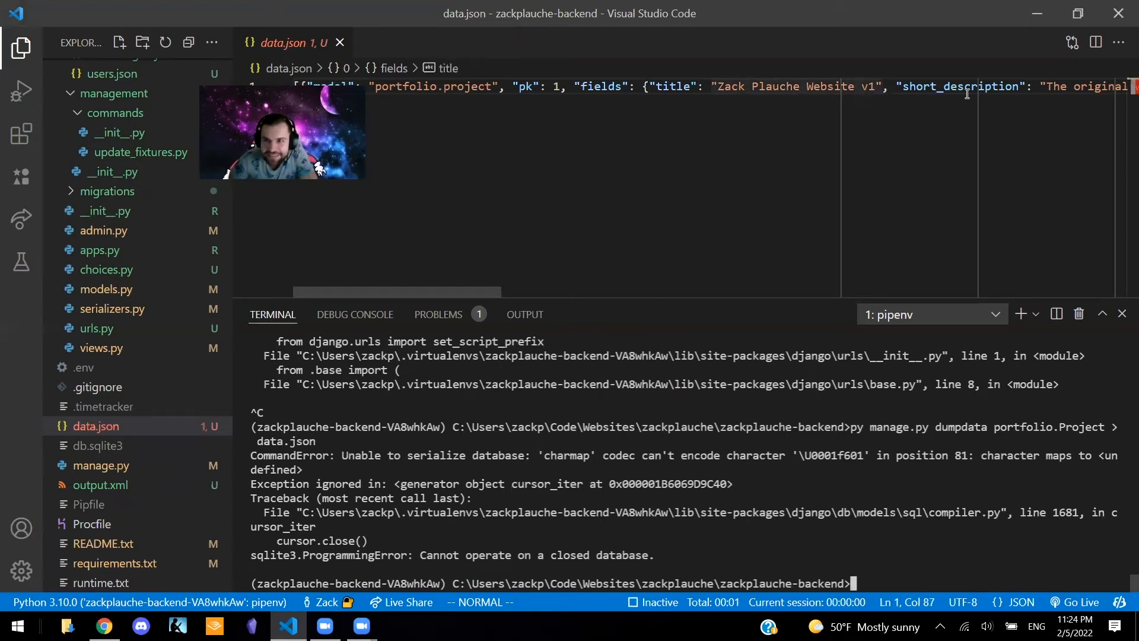
left_click_drag(897, 87, 1020, 79)
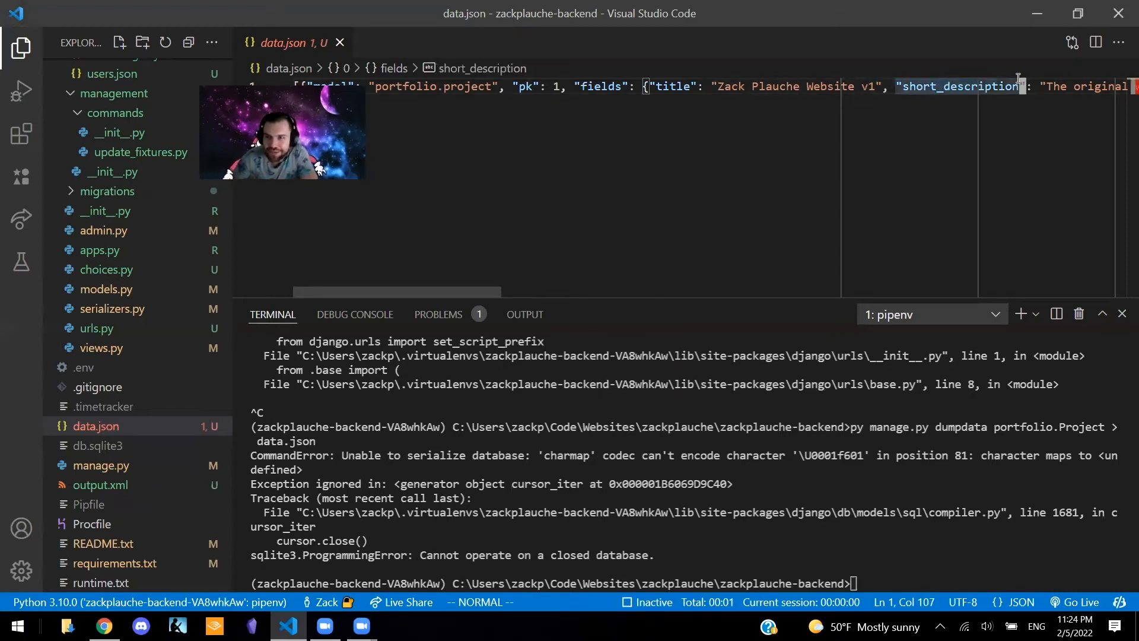
key("shift+Right")
key("w")
key("w")
key("w")
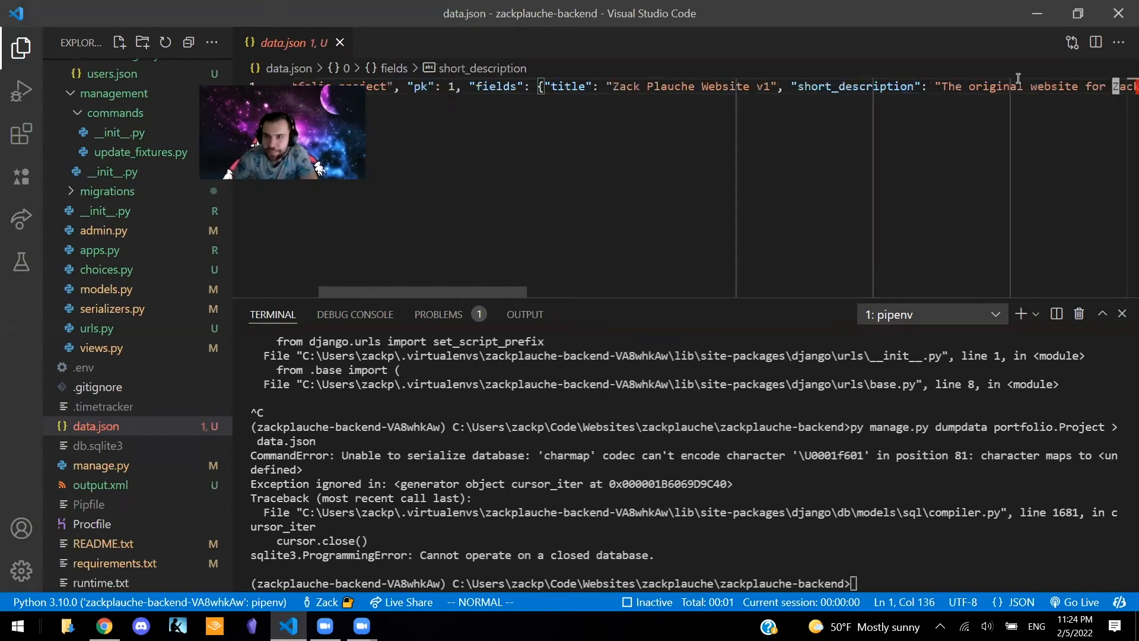
key("w")
key("w")
key("w")
key("shift+f")
key("h")
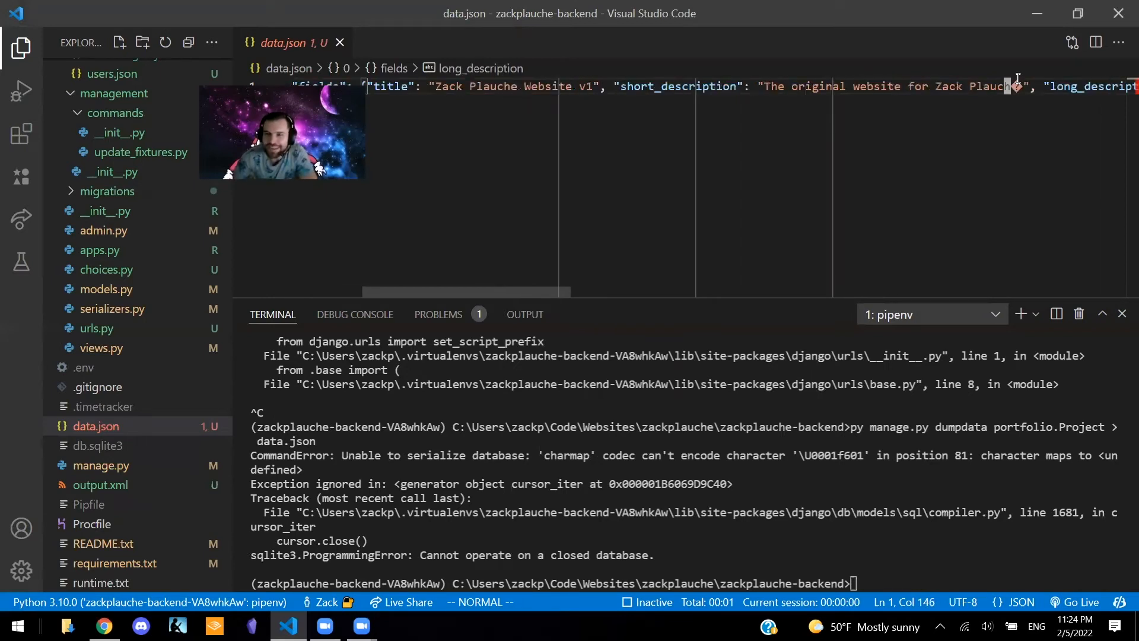
key("l")
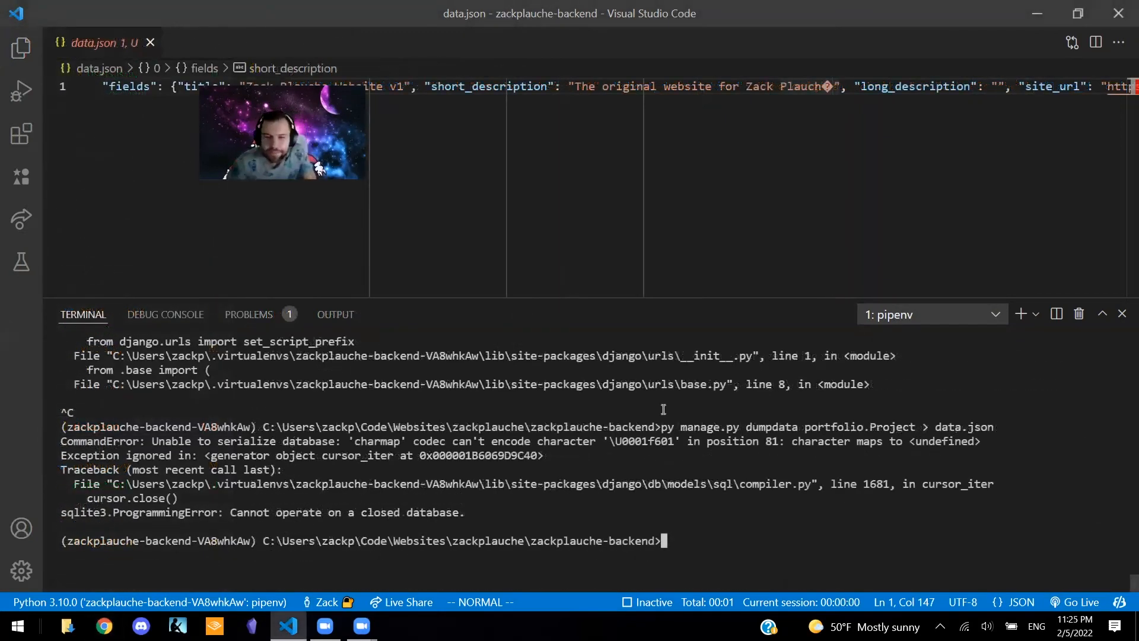
type("py")
- Run python -Xutf8 manage.py dumpdata portfolio.Project > data.json, correcting typos along the way
key("BackSpace")
key("BackSpace")
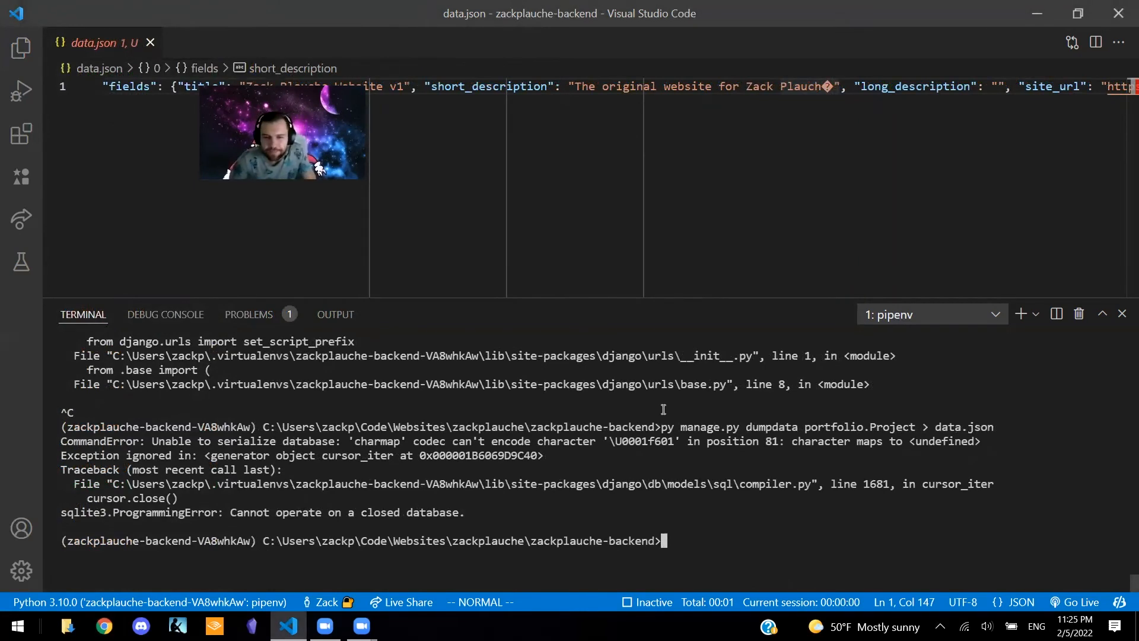
type("py")
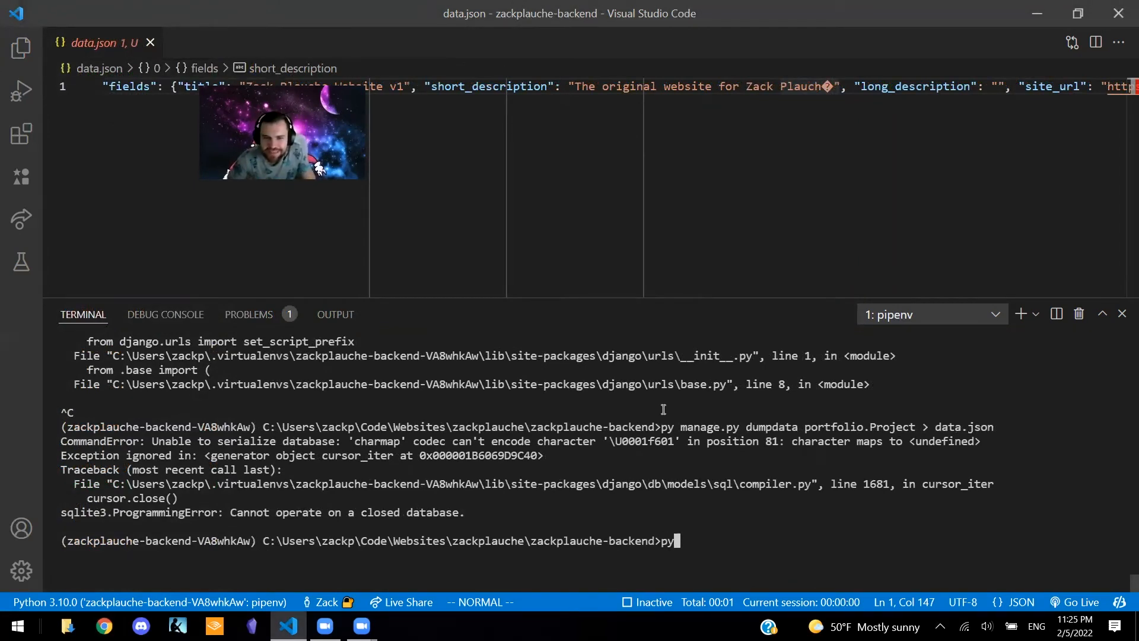
key("BackSpace")
key("BackSpace")
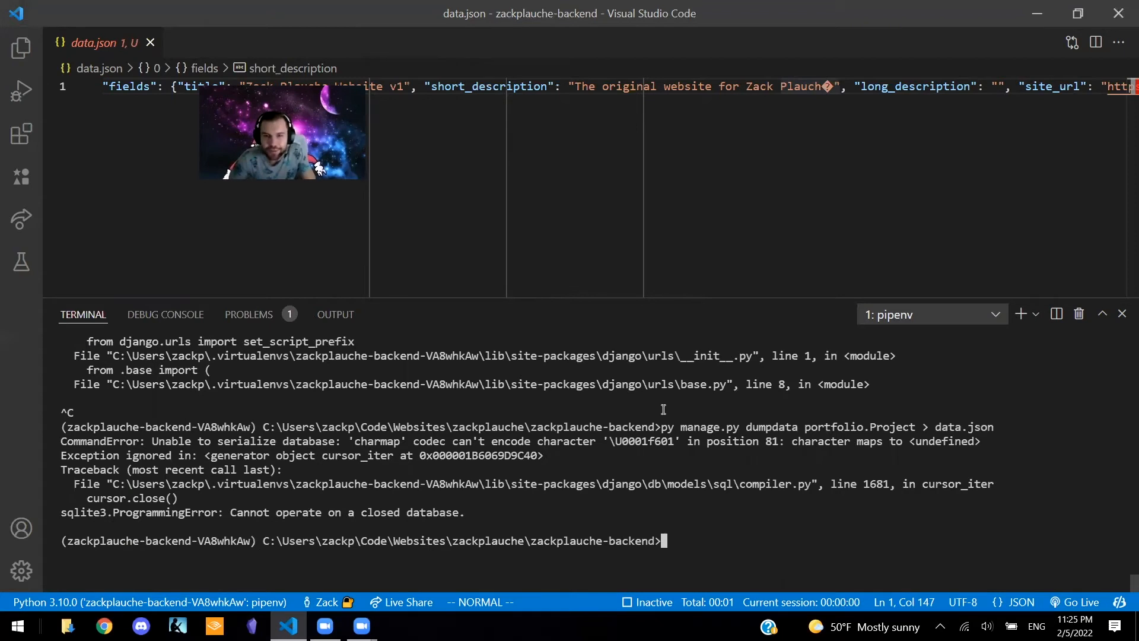
type("pytho")
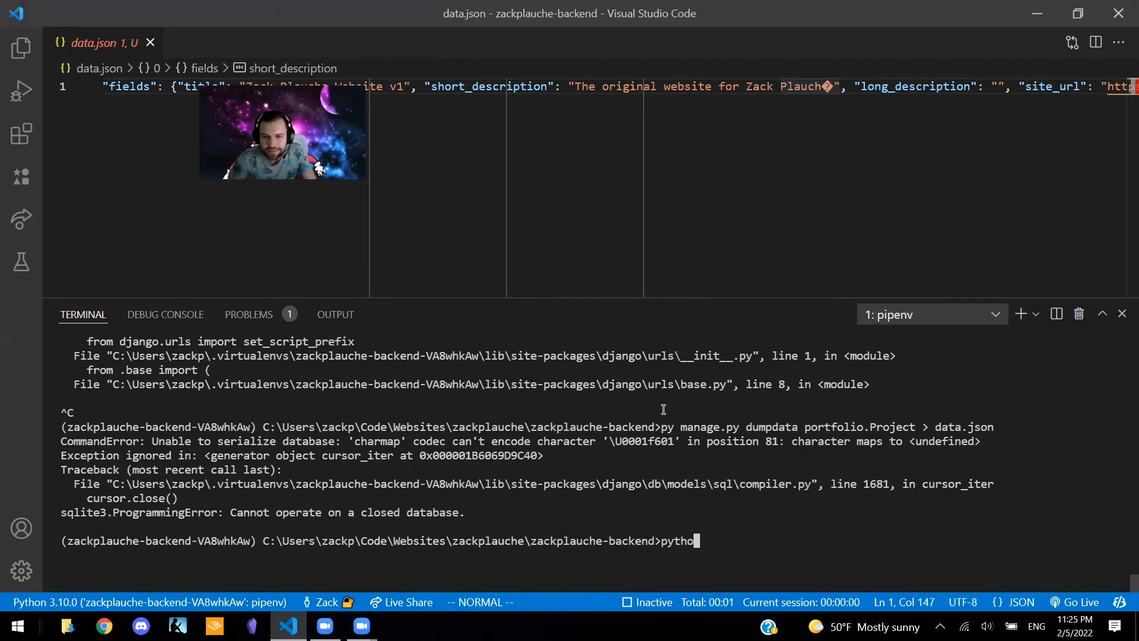
key("BackSpace")
key("BackSpace")
key("BackSpace")
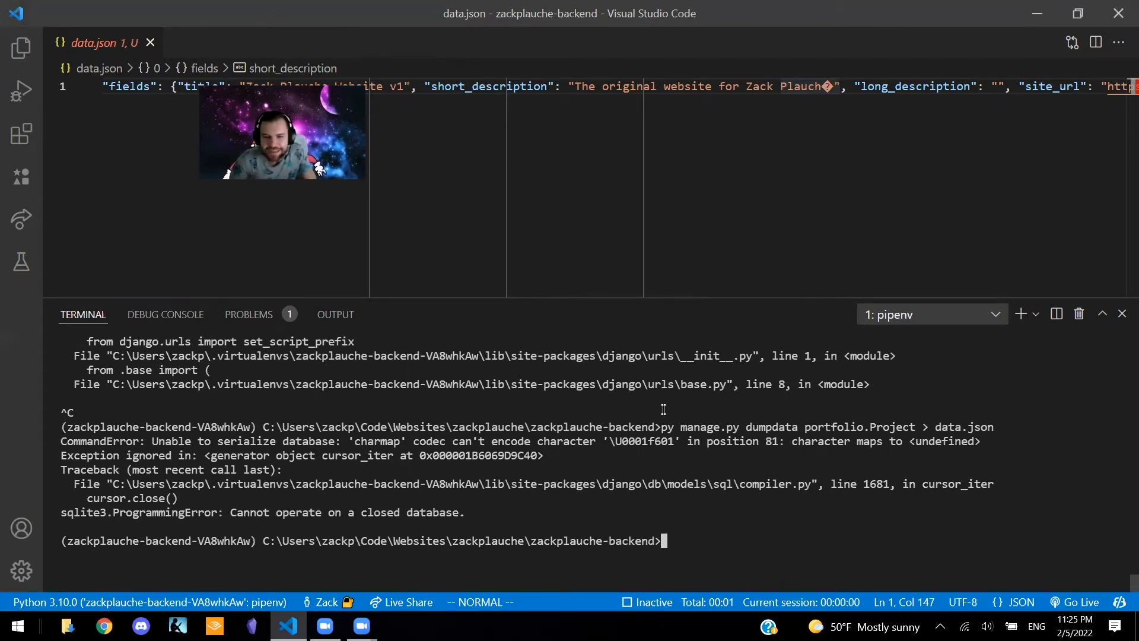
type("python ")
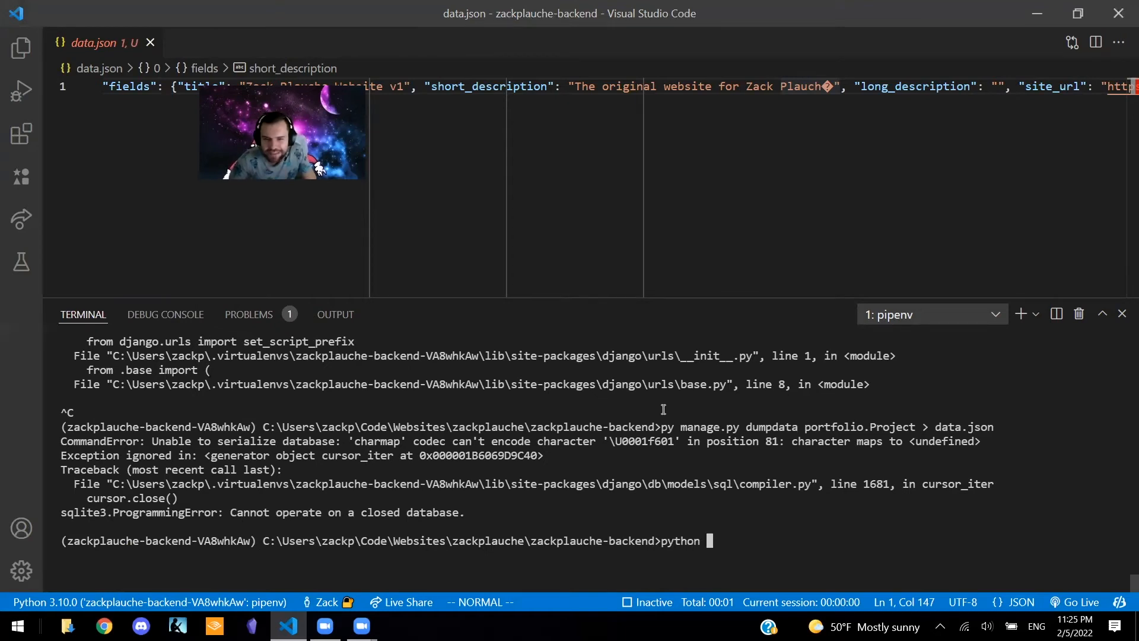
type("-X")
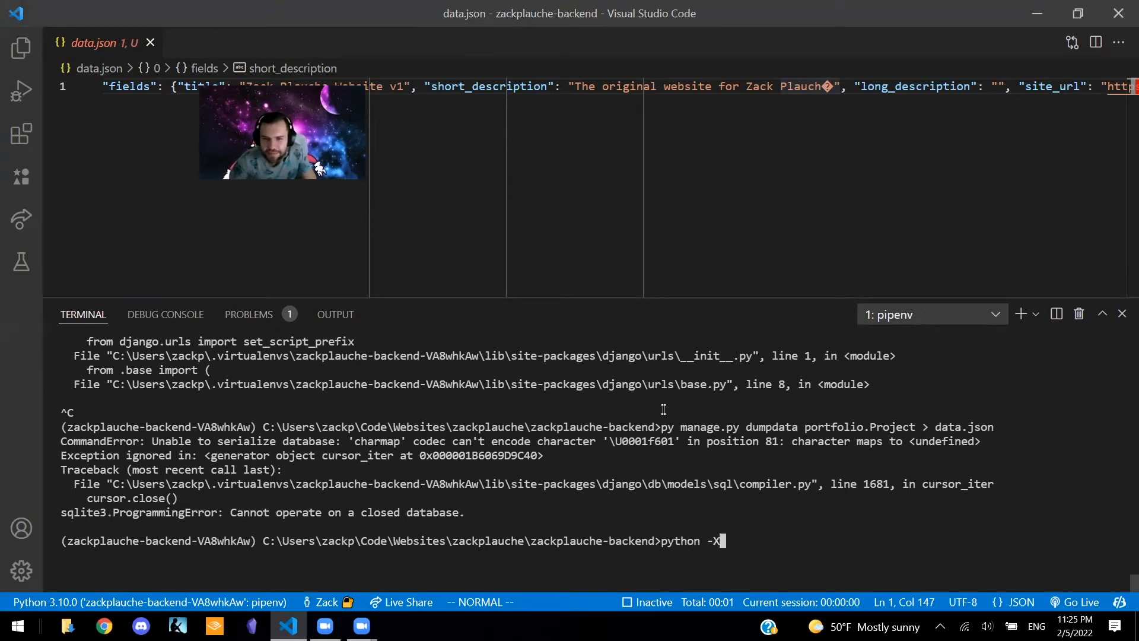
type("ut")
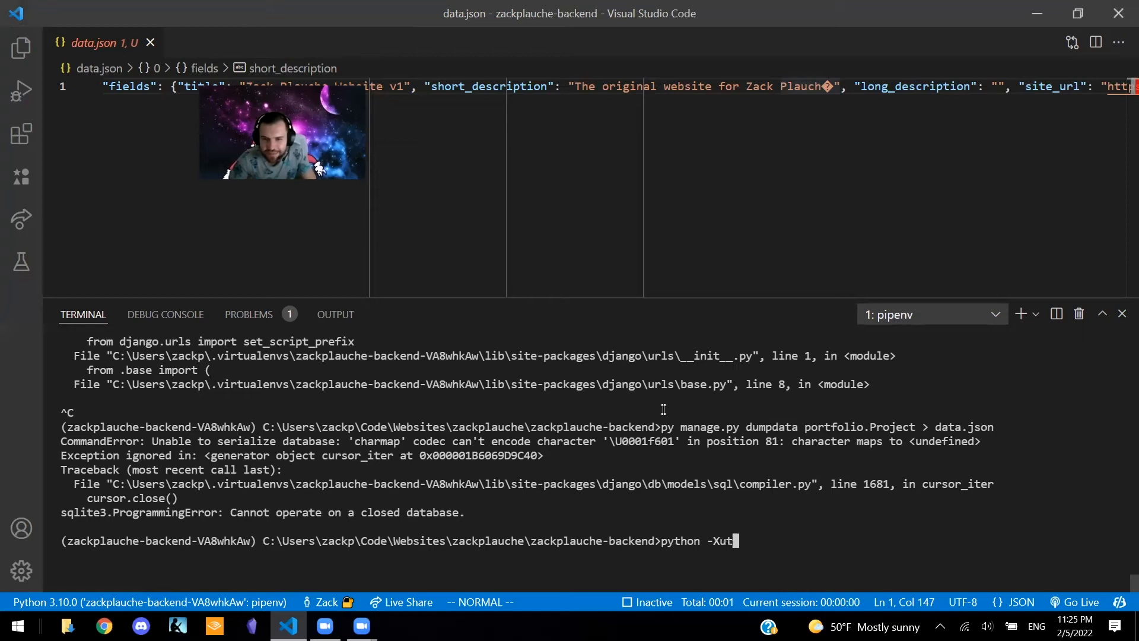
type("f8 manage")
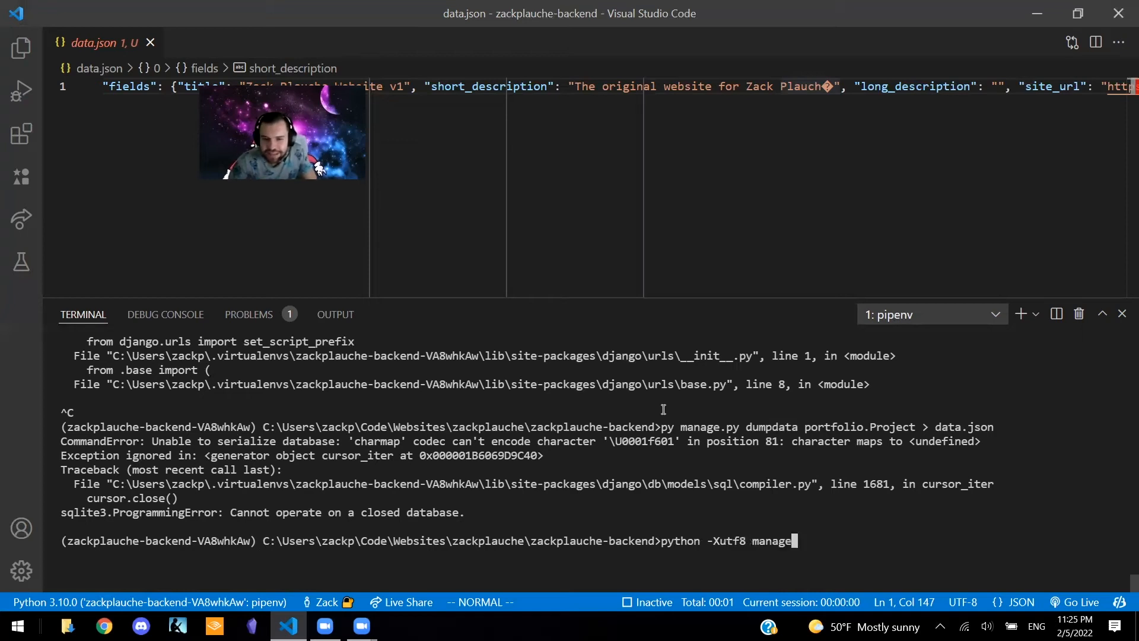
type(".py dumpdata")
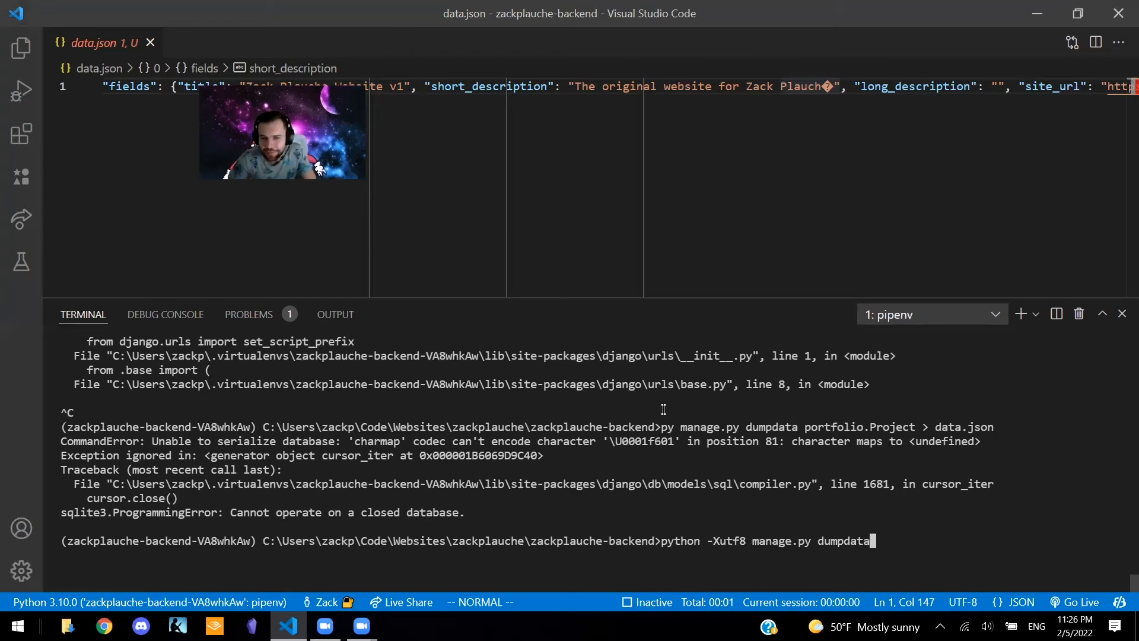
key("BackSpace")
key("BackSpace")
key("BackSpace")
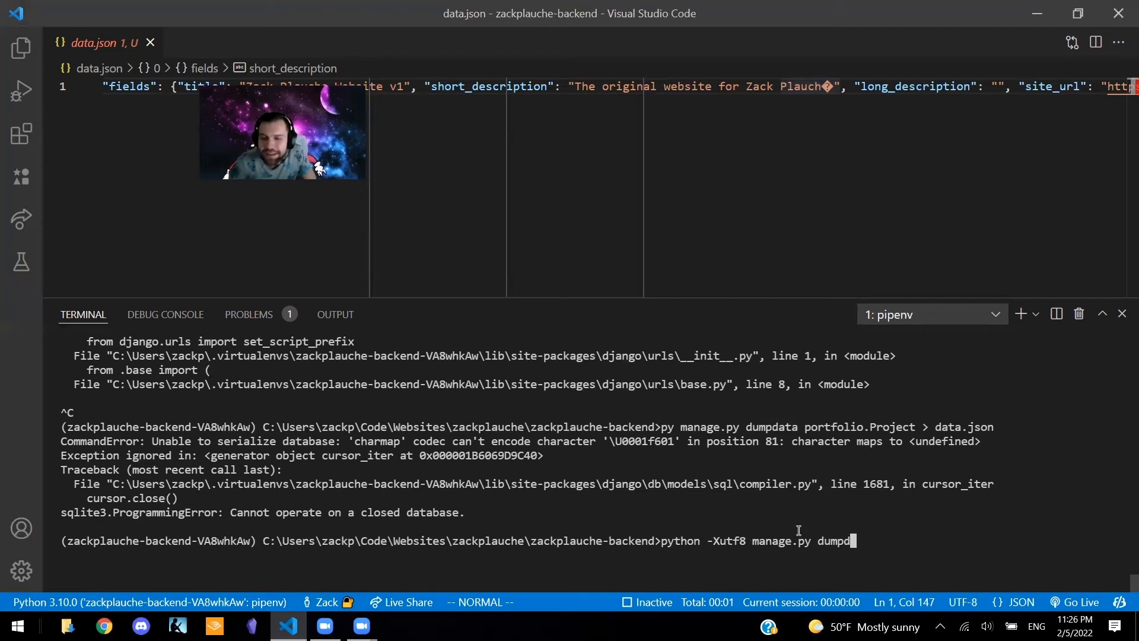
type("ata >")
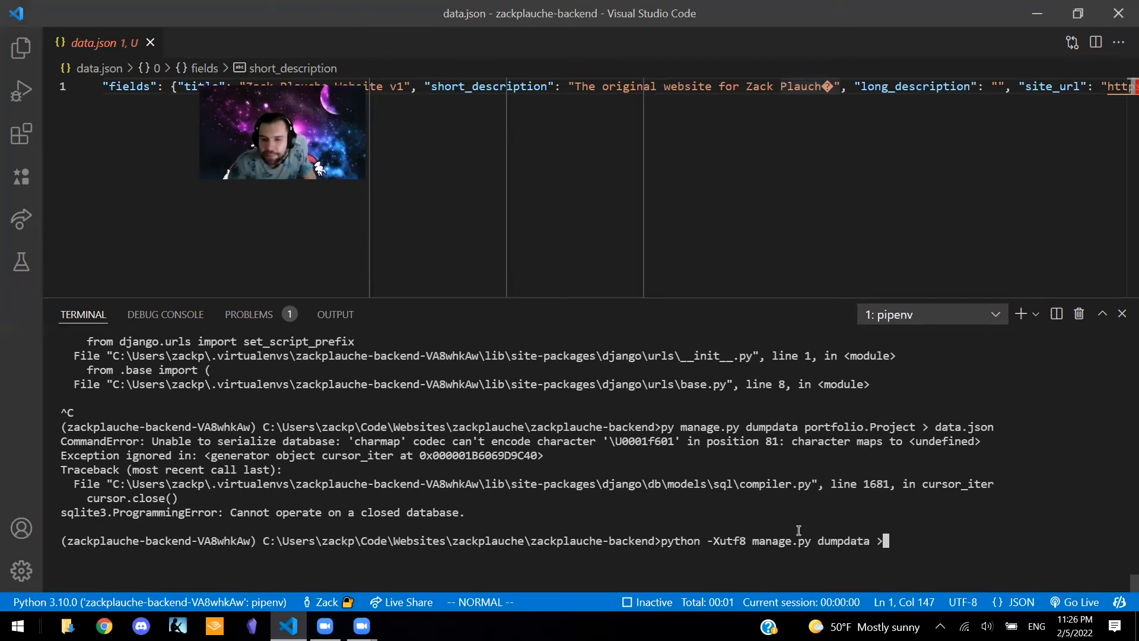
key("BackSpace")
key("BackSpace")
type("p")
key("BackSpace")
type("portf")
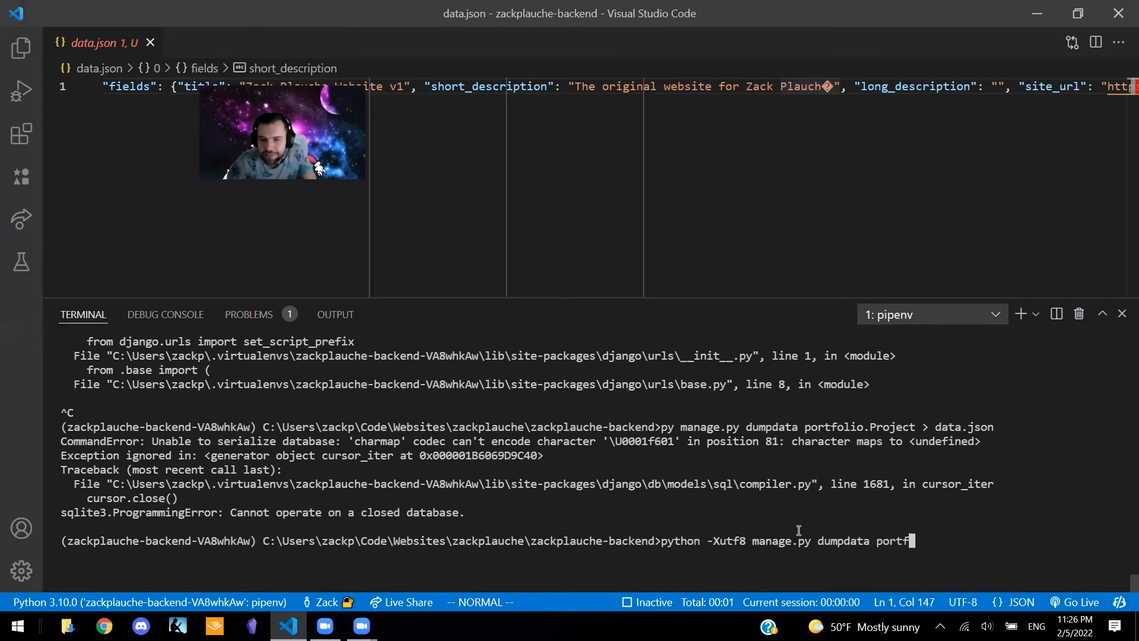
type("olio.")
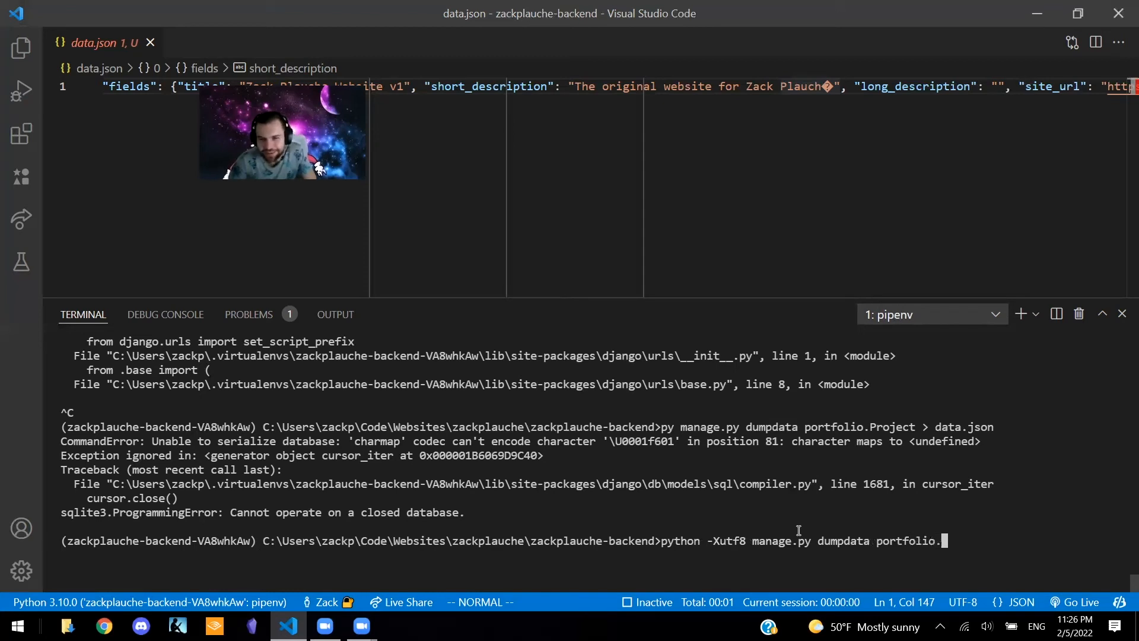
type("Porject")
key("BackSpace")
key("BackSpace")
key("BackSpace")
type("roj")
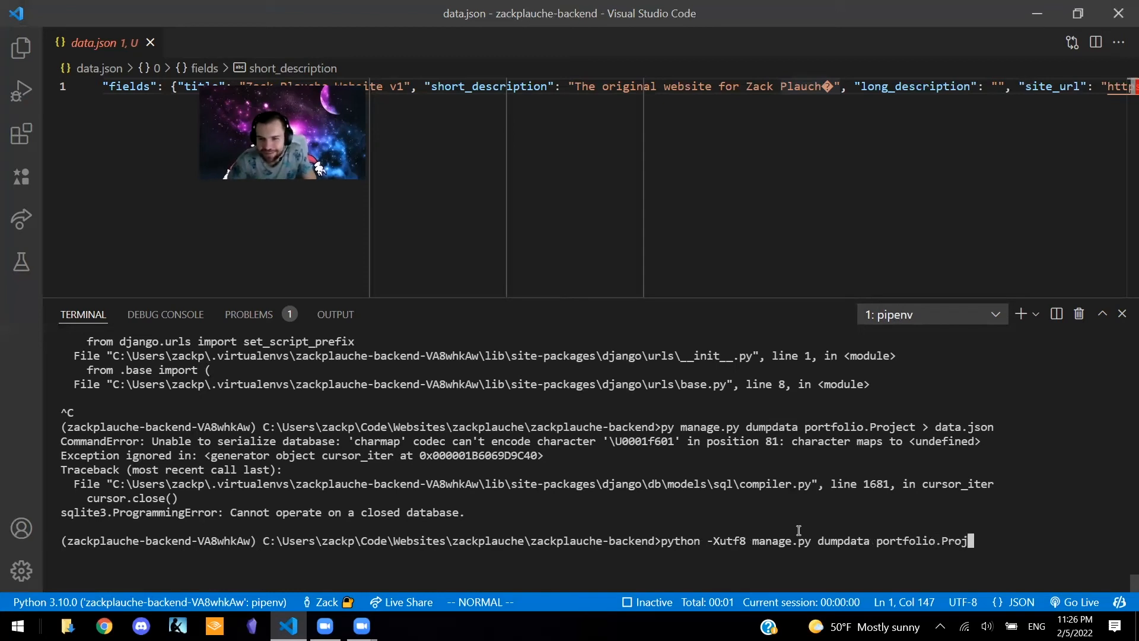
type("ect > ")
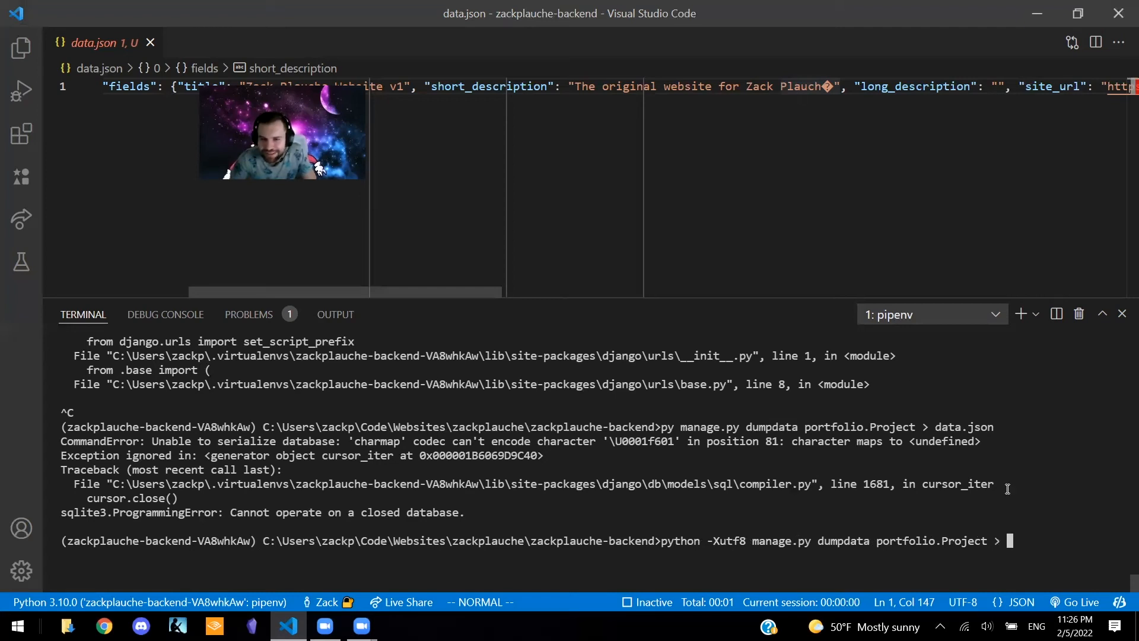
type("data.")
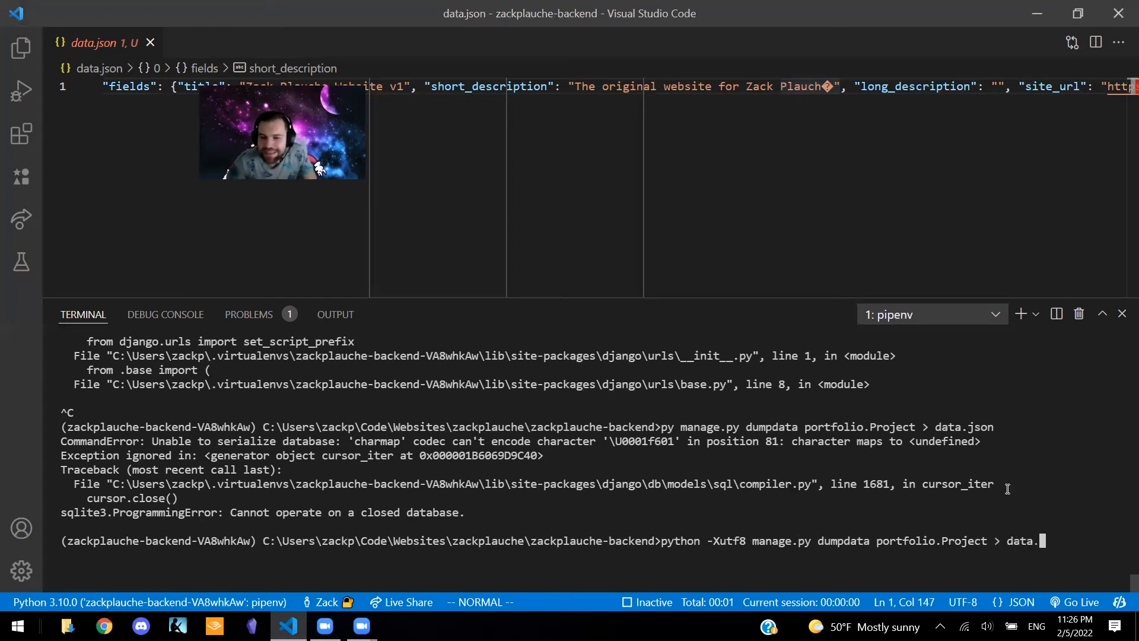
type("json")
key("Return")
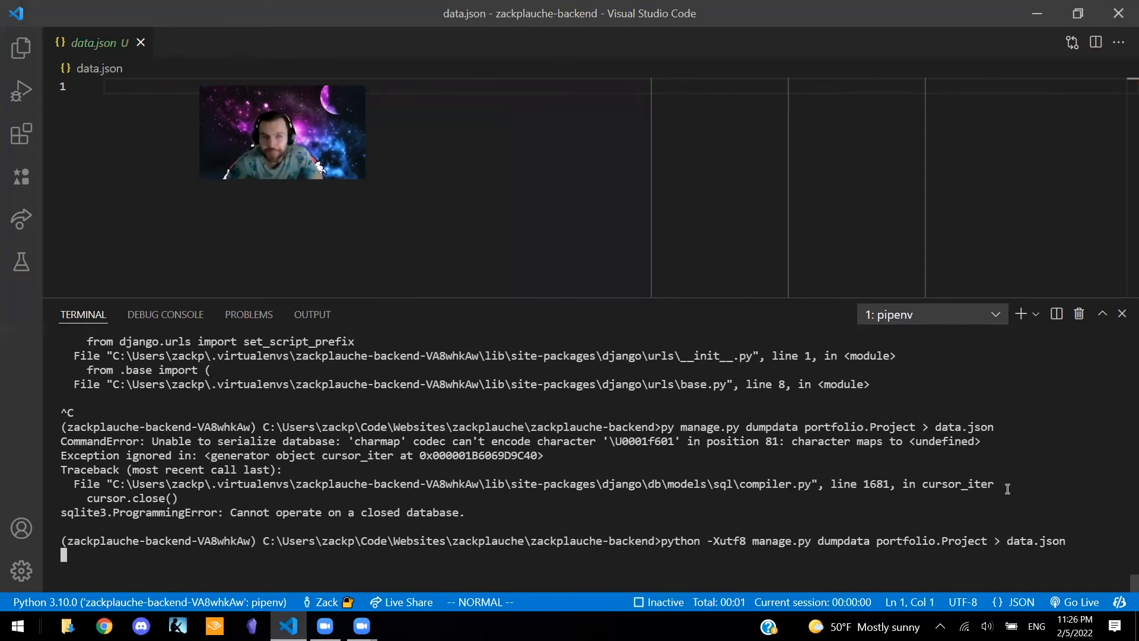
scroll(801, 134, "right", 3)
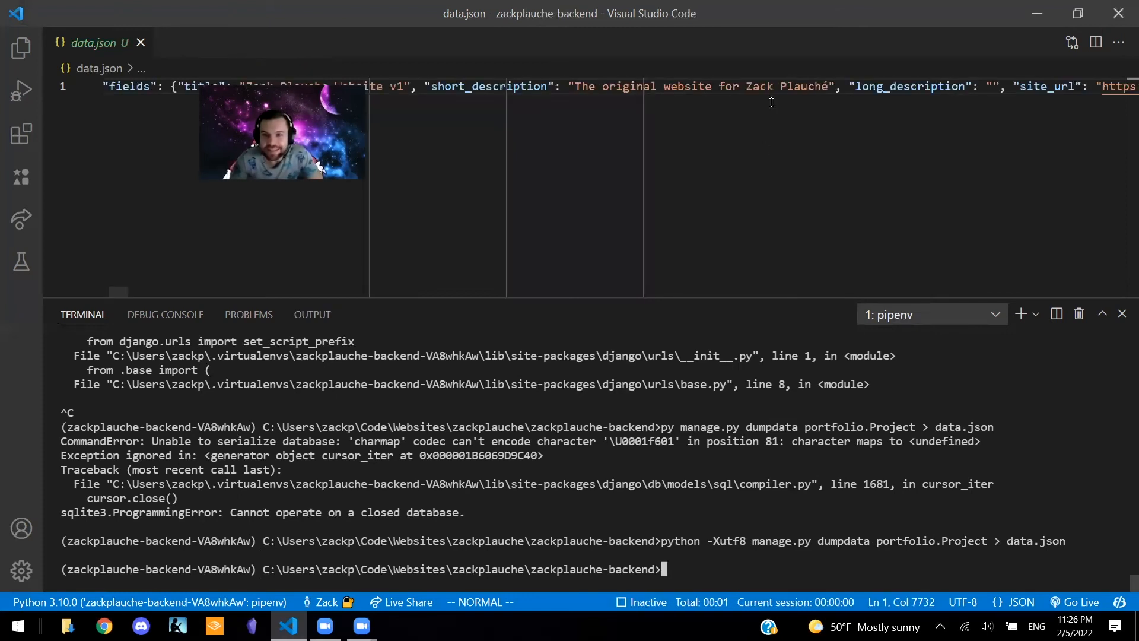
- Inspect the correct é in Plauché in data.json and highlight the -Xutf8 option in the command
left_click(825, 87)
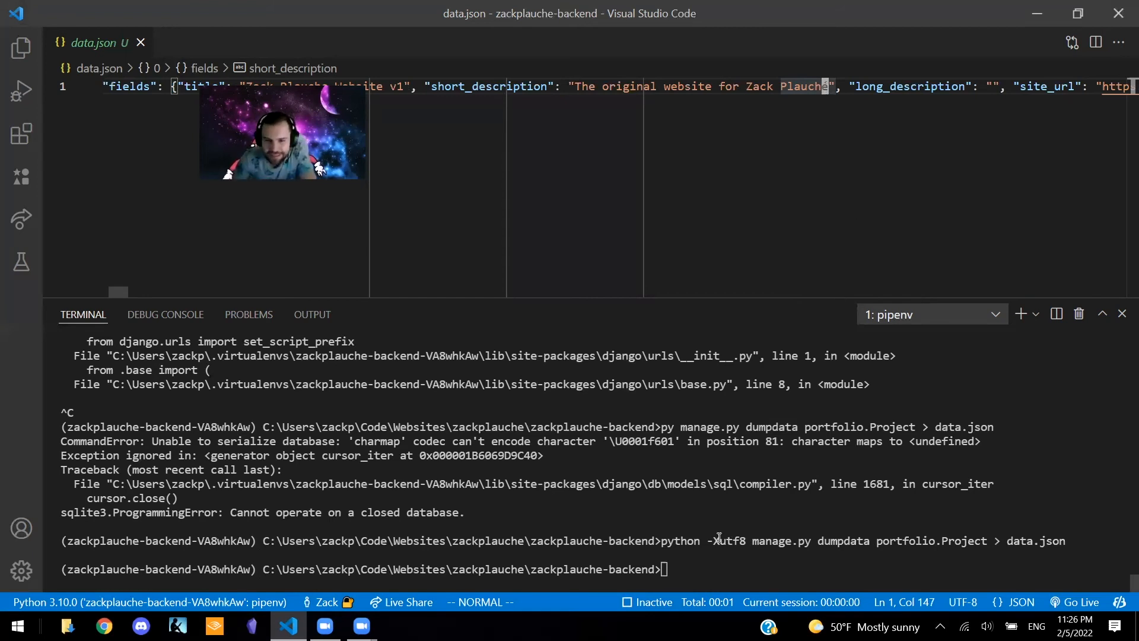
left_click_drag(706, 541, 746, 540)
left_click(747, 540)
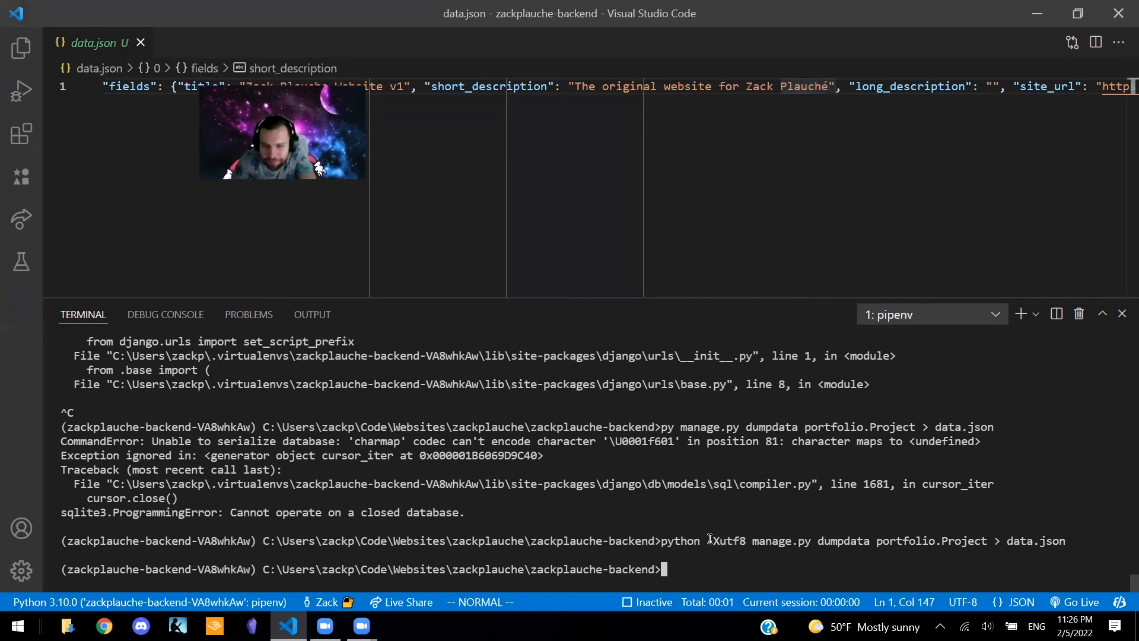
double_click(717, 540)
left_click(692, 535)
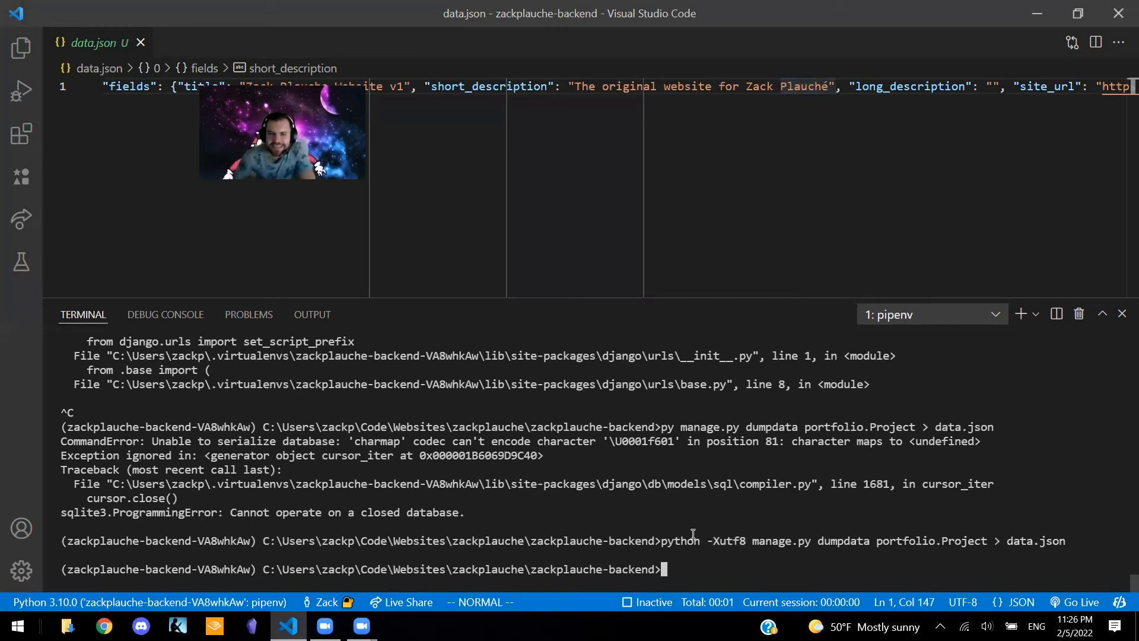